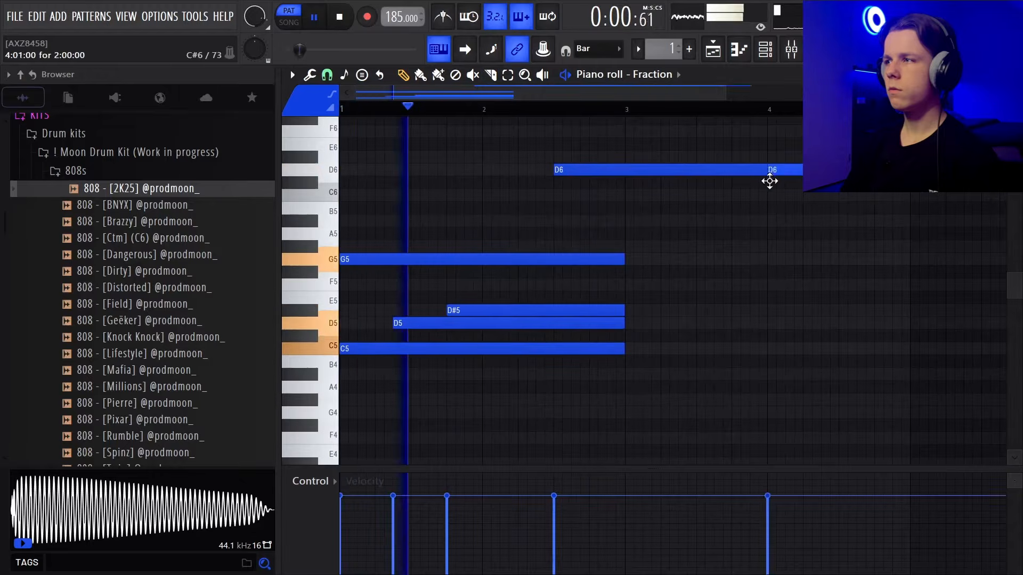
Step: Shorten the high D6 part to end at bar 3 and add a matching D#6 note directly above it
{"action": "left_click_drag", "start_coordinate": [837, 170], "coordinate": [625, 193]}
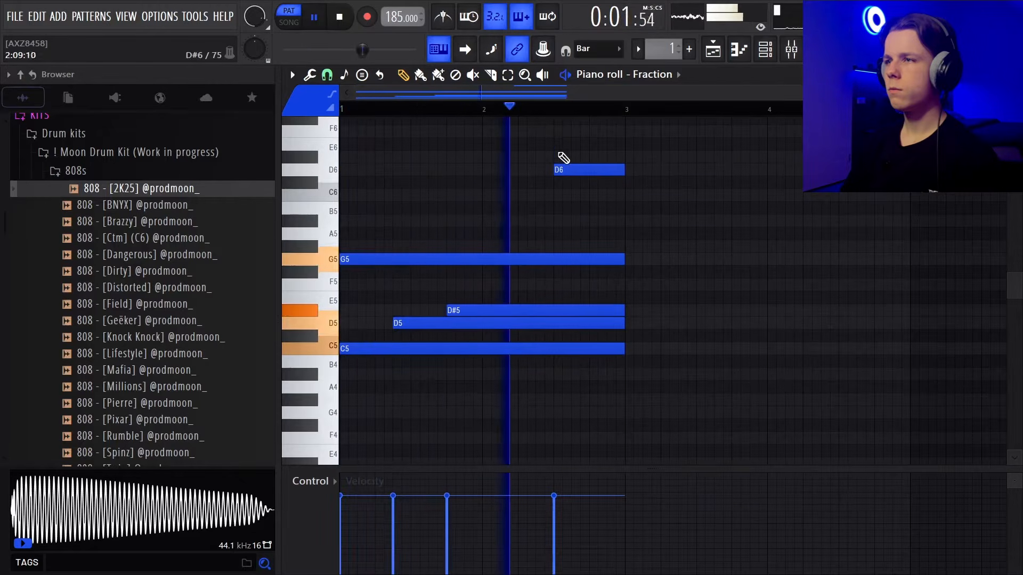
{"action": "left_click", "coordinate": [558, 157]}
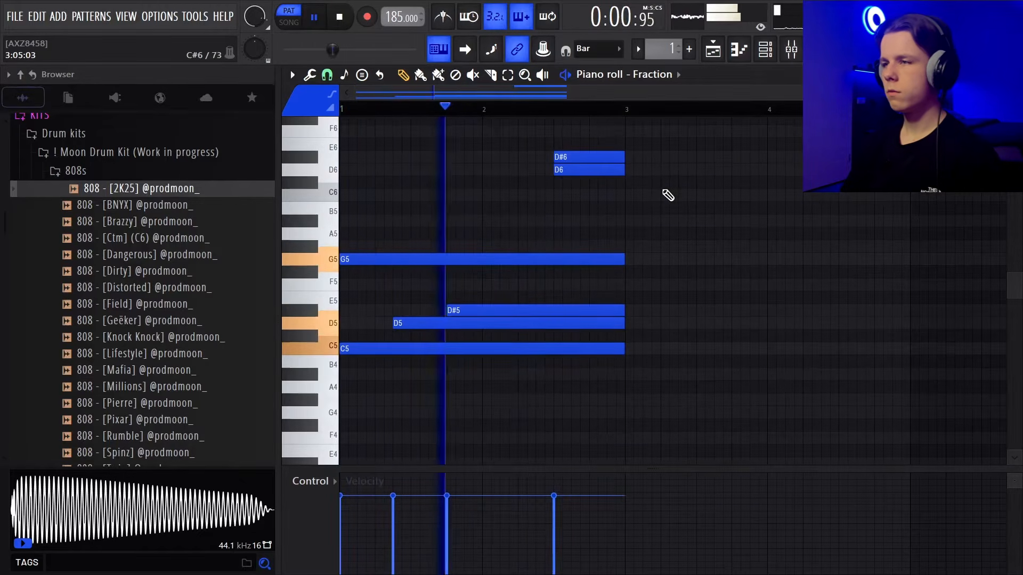
Step: Duplicate the two-bar chord pattern so it repeats from bar 3 to bar 5
{"action": "key", "text": "ctrl+b"}
{"action": "scroll", "coordinate": [625, 223], "scroll_direction": "down", "scroll_amount": 2}
{"action": "right_click", "coordinate": [673, 234]}
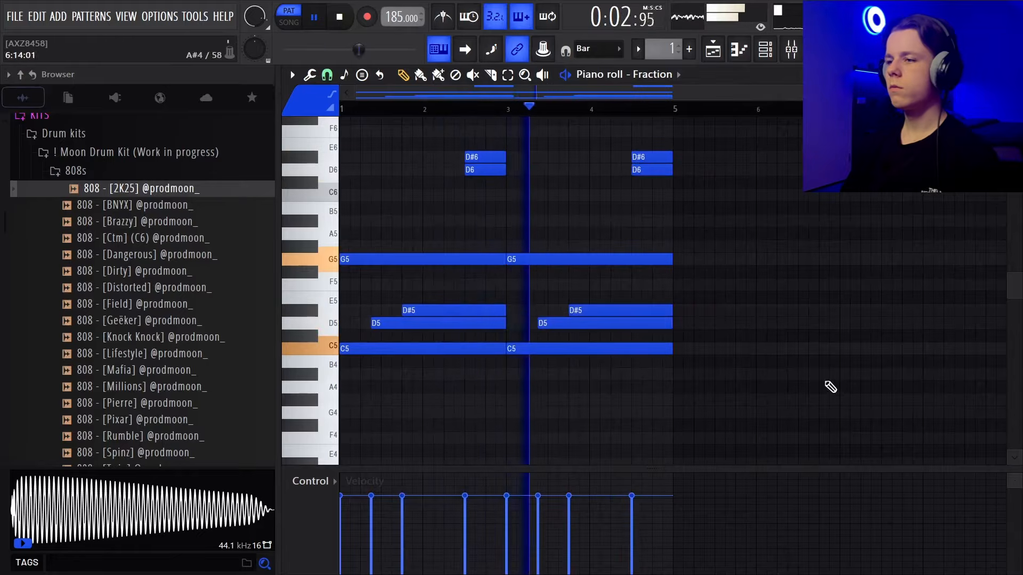
Step: Transpose all notes of the Fraction melody down one octave
{"action": "left_click_drag", "start_coordinate": [829, 397], "coordinate": [393, 144]}
{"action": "right_click", "coordinate": [734, 271]}
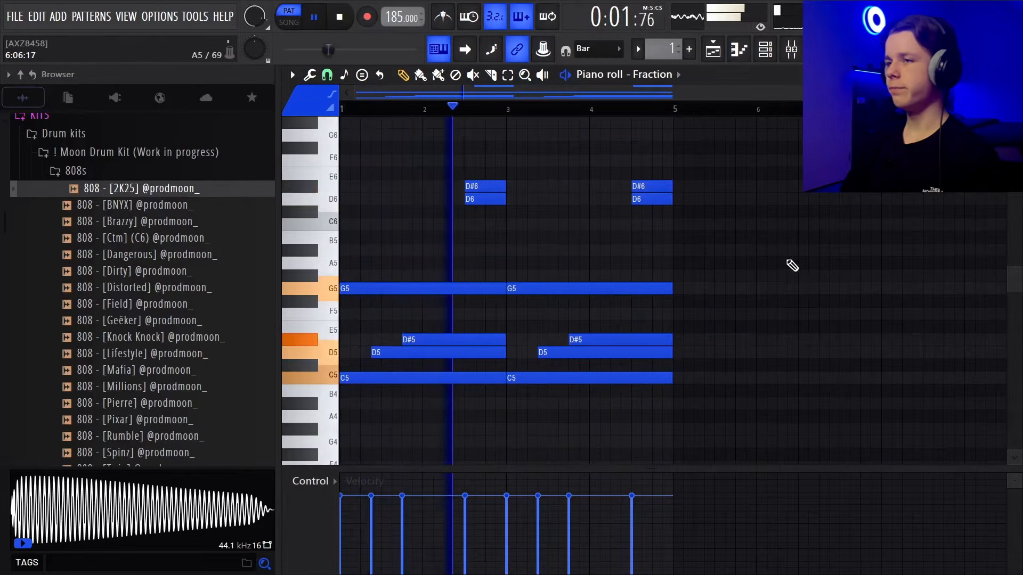
{"action": "left_click_drag", "start_coordinate": [757, 421], "coordinate": [310, 77]}
{"action": "key", "text": "ctrl+Down"}
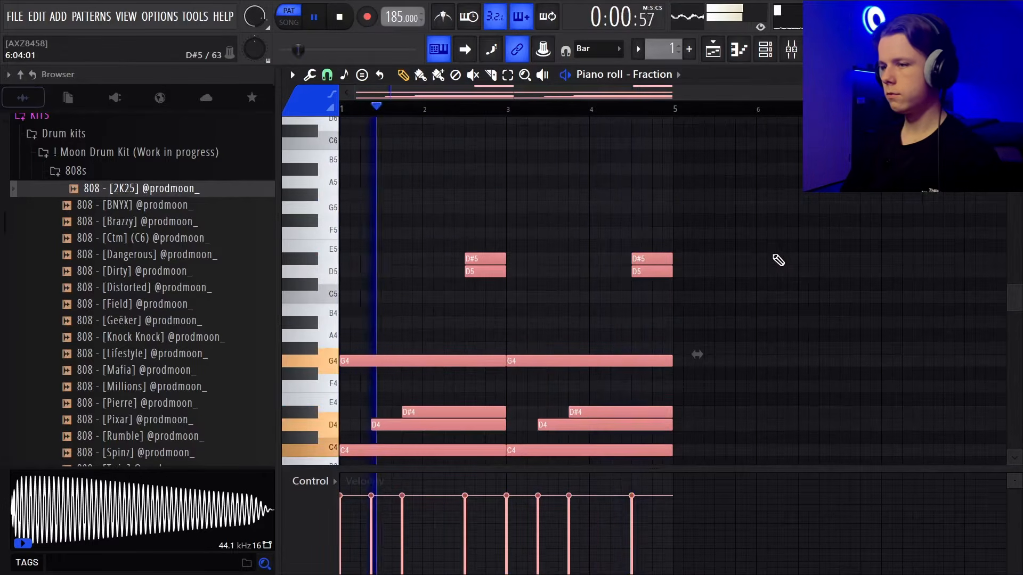
{"action": "left_click", "coordinate": [770, 259], "text": "ctrl"}
{"action": "scroll", "coordinate": [767, 195], "scroll_direction": "down", "scroll_amount": 2}
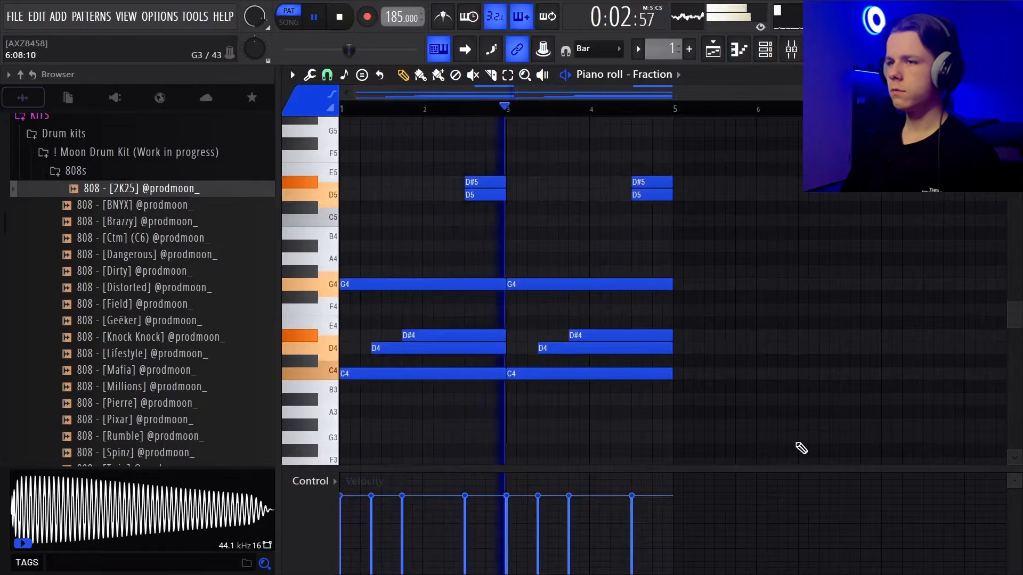
Step: Transpose all notes of the Fraction melody up one semitone
{"action": "left_click_drag", "start_coordinate": [782, 442], "coordinate": [331, 96]}
{"action": "key", "text": "Up"}
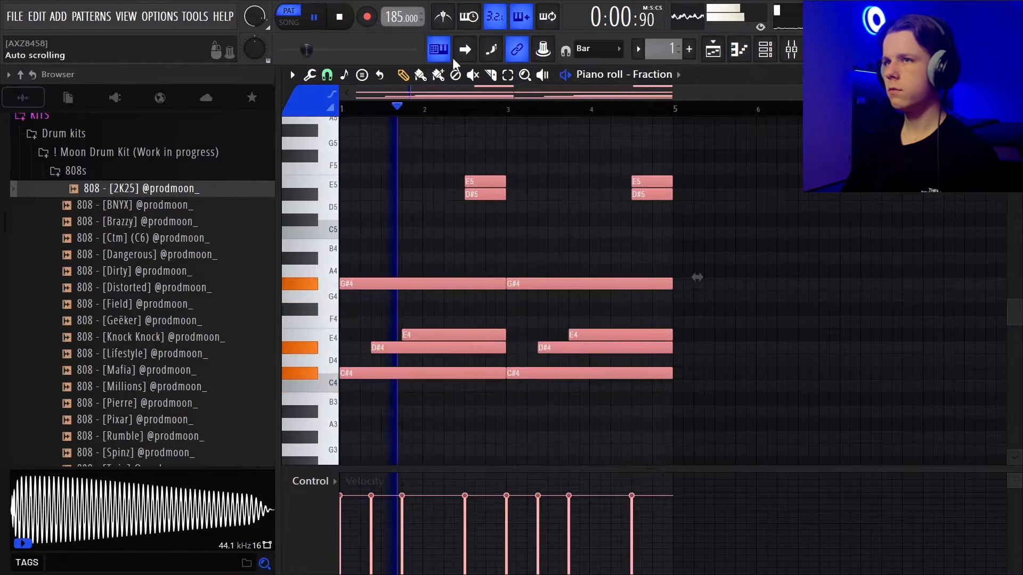
{"action": "left_click", "coordinate": [344, 75]}
{"action": "left_click", "coordinate": [874, 265]}
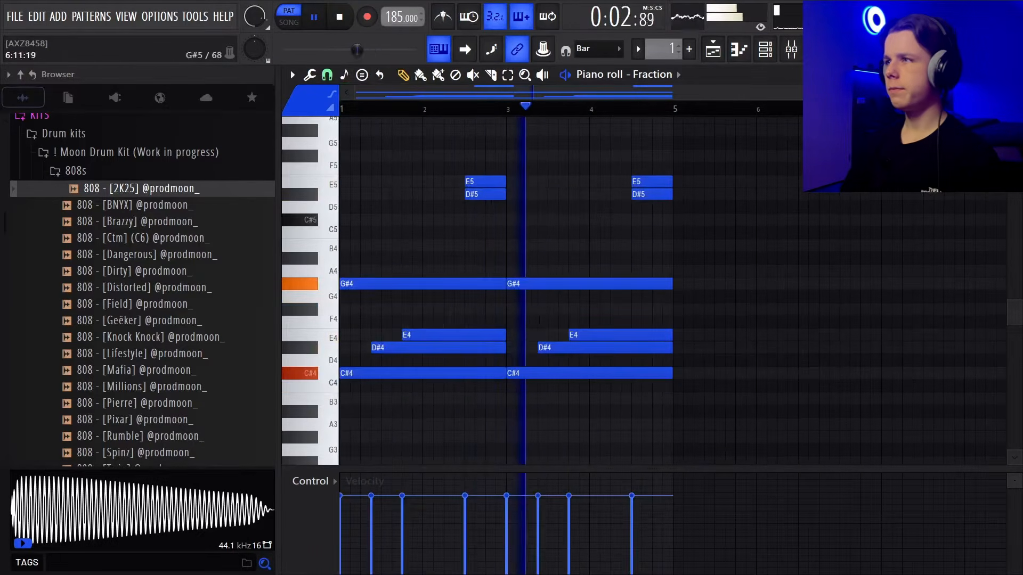
Step: Open the Fraction instrument and load the Granulized preset Blurred Synth
{"action": "left_click", "coordinate": [782, 49]}
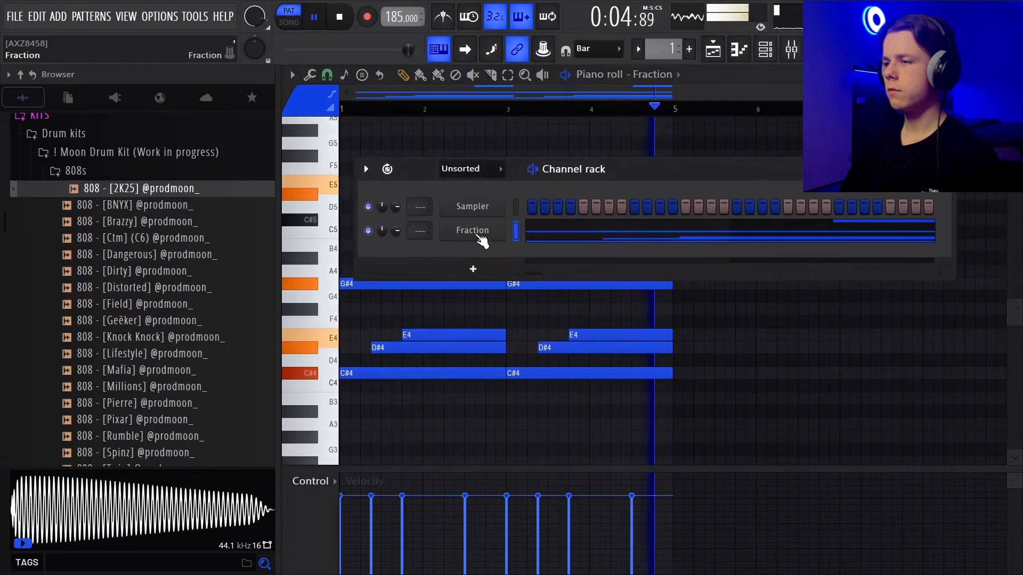
{"action": "left_click", "coordinate": [479, 238]}
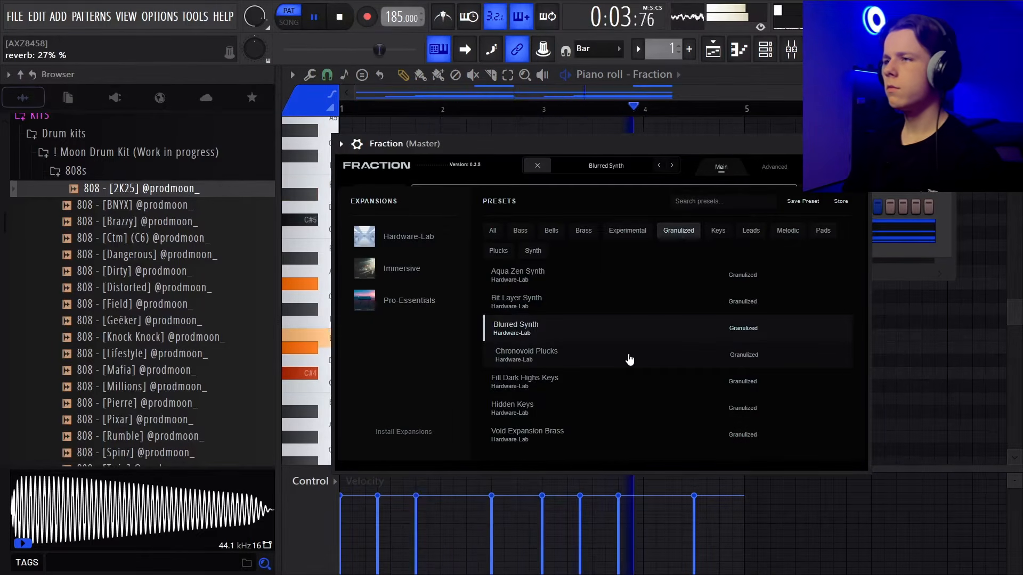
{"action": "left_click", "coordinate": [607, 166]}
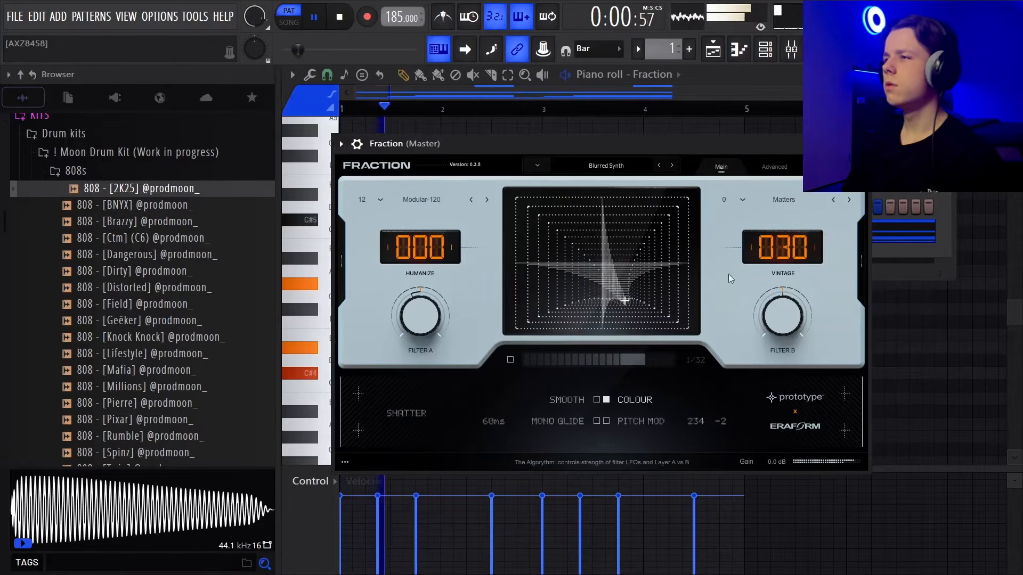
Step: Set Fraction's reverb mix to 7% and nudge the layer blend point slightly down and to the right
{"action": "left_click", "coordinate": [774, 167]}
{"action": "left_click_drag", "start_coordinate": [776, 242], "coordinate": [776, 266]}
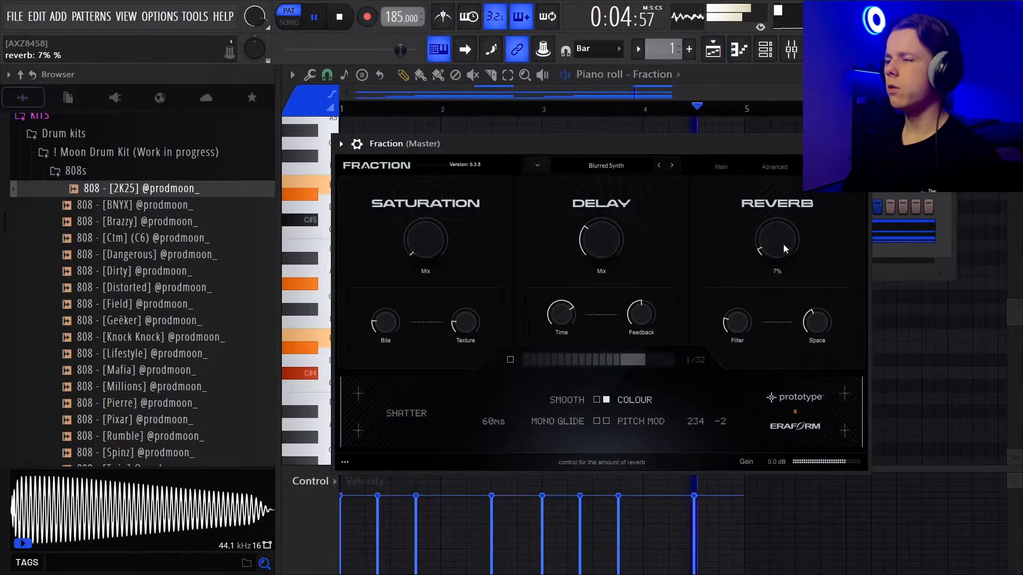
{"action": "left_click", "coordinate": [772, 167]}
{"action": "left_click", "coordinate": [724, 169]}
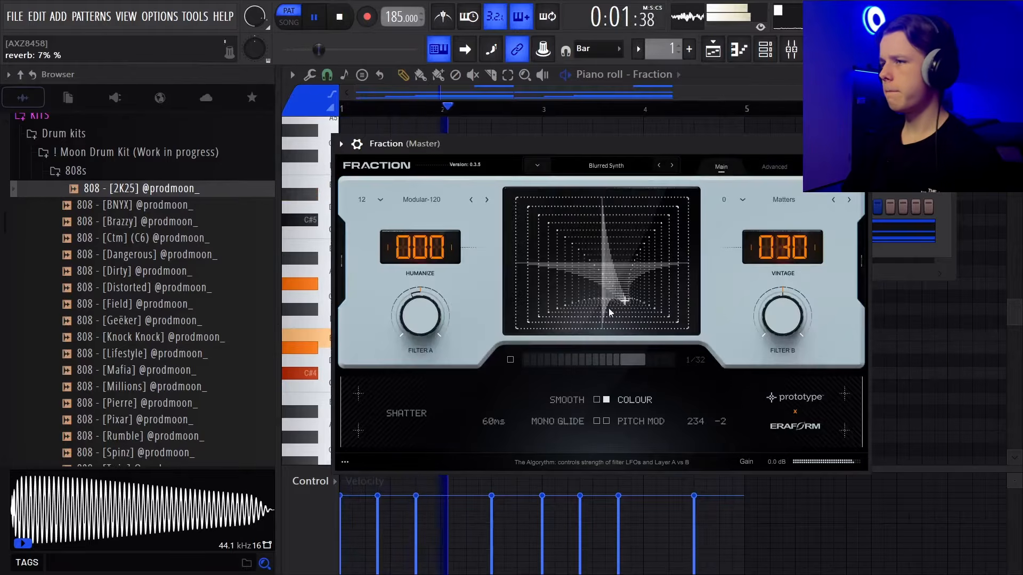
{"action": "mouse_move", "coordinate": [628, 303]}
{"action": "left_mouse_down"}
{"action": "mouse_move", "coordinate": [584, 311]}
{"action": "mouse_move", "coordinate": [633, 308]}
{"action": "left_mouse_up"}
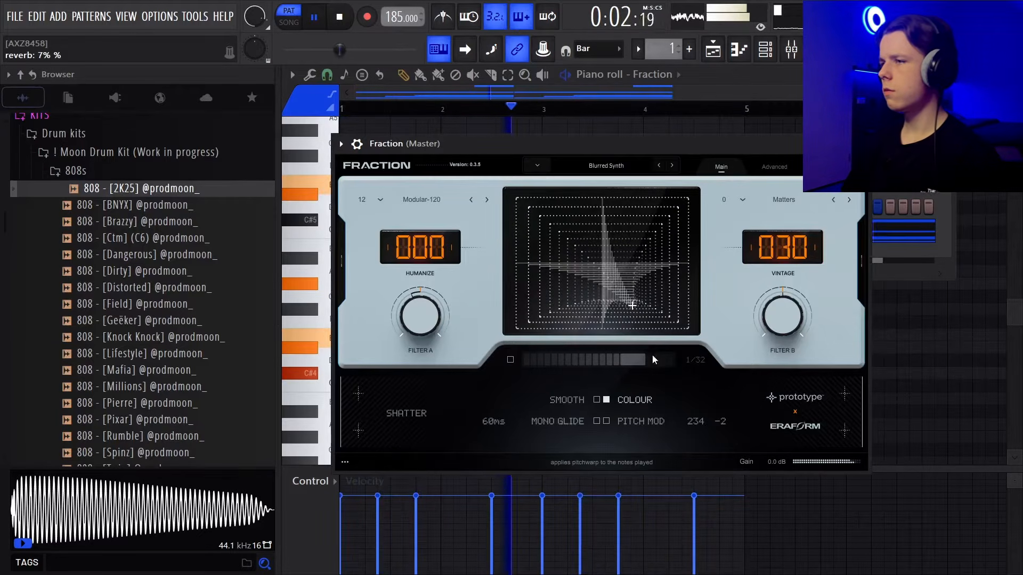
{"action": "left_click", "coordinate": [857, 144]}
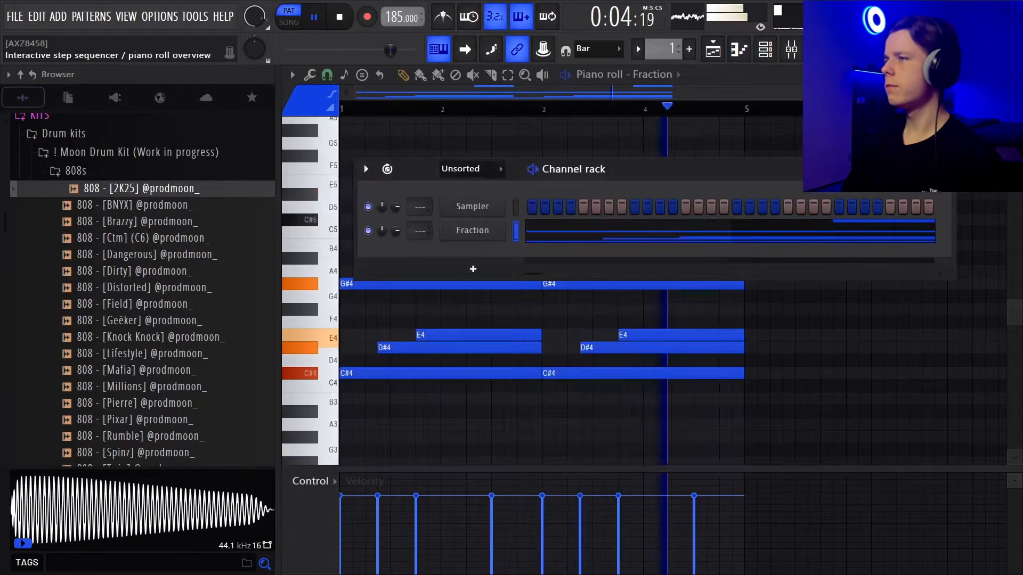
{"action": "left_click", "coordinate": [945, 168]}
Step: Load Fruity Parametric EQ 2 into slot 1 of the Fraction mixer track and make band 1 a high pass
{"action": "scroll", "coordinate": [852, 224], "scroll_direction": "down", "scroll_amount": 1}
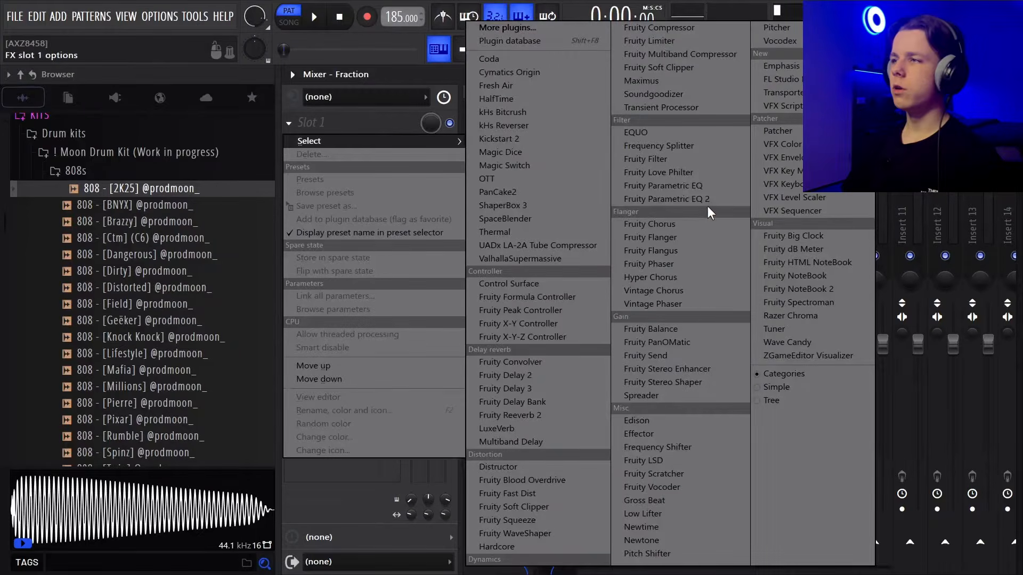
{"action": "left_click", "coordinate": [708, 200]}
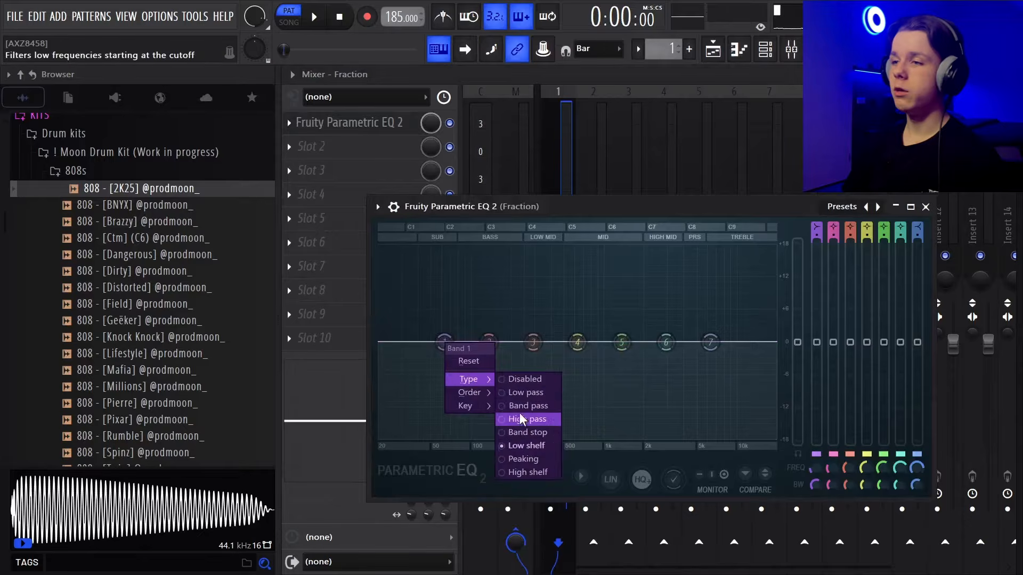
{"action": "left_click", "coordinate": [521, 420]}
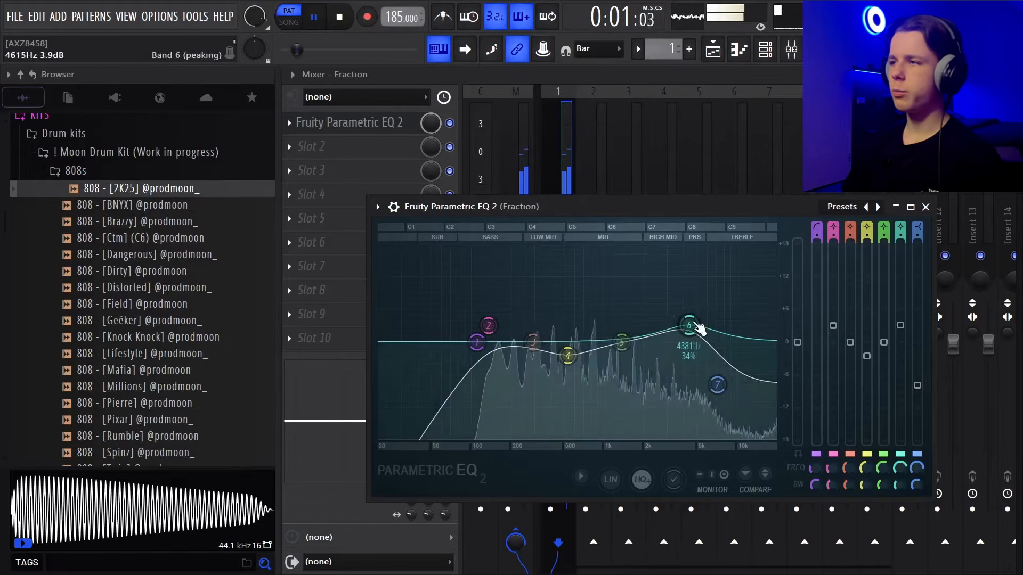
Step: Set EQ band 6 to about 4718 Hz with a 3.8 dB boost and lower band 7 slightly
{"action": "left_click_drag", "start_coordinate": [694, 326], "coordinate": [693, 322]}
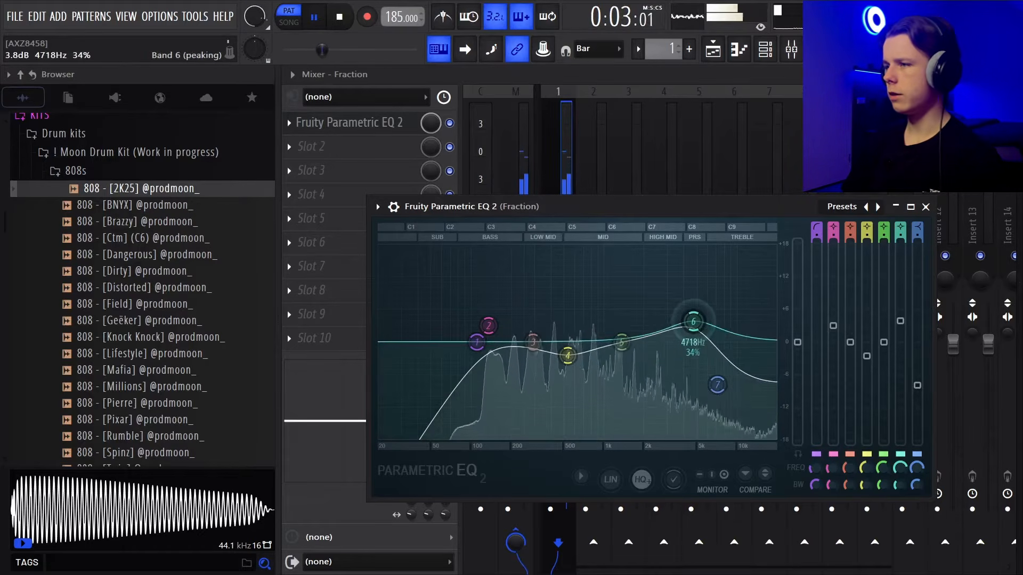
{"action": "left_click_drag", "start_coordinate": [718, 385], "coordinate": [717, 389]}
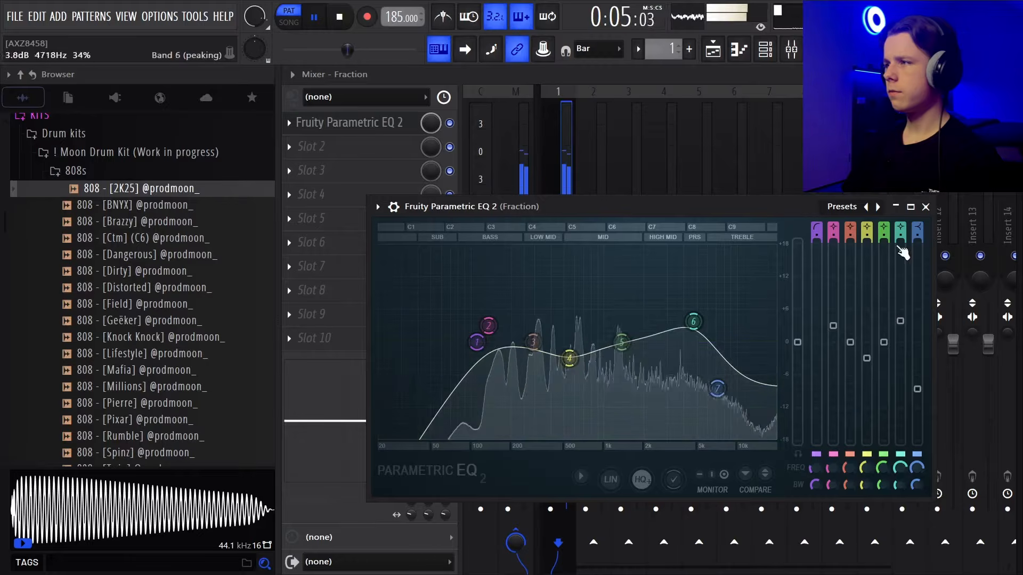
{"action": "left_click", "coordinate": [926, 207]}
Step: Load the UADx LA-2A Tube Compressor into slot 2 of the Fraction mixer track
{"action": "left_click", "coordinate": [410, 154]}
{"action": "mouse_move", "coordinate": [373, 164]}
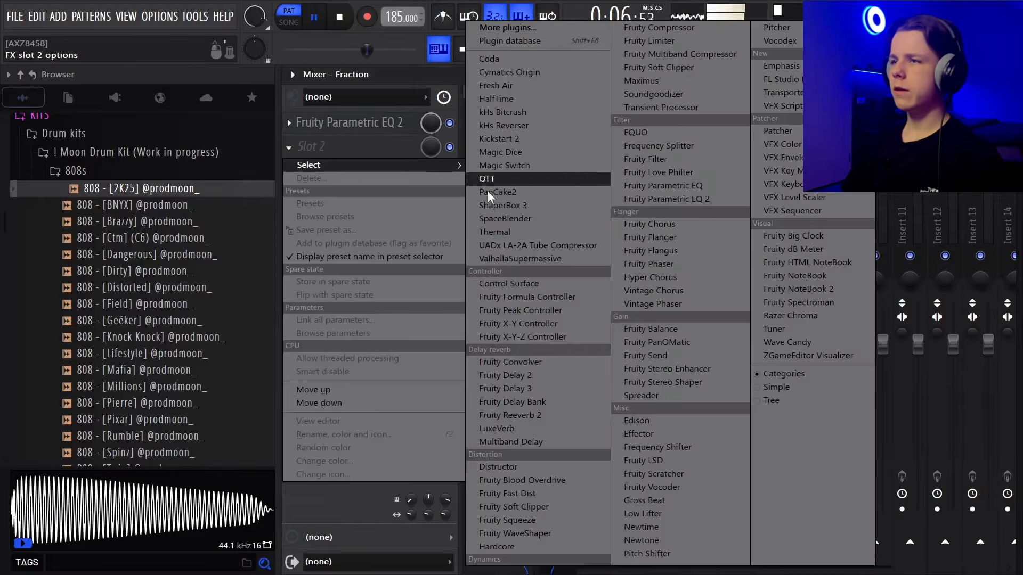
{"action": "left_click", "coordinate": [556, 246]}
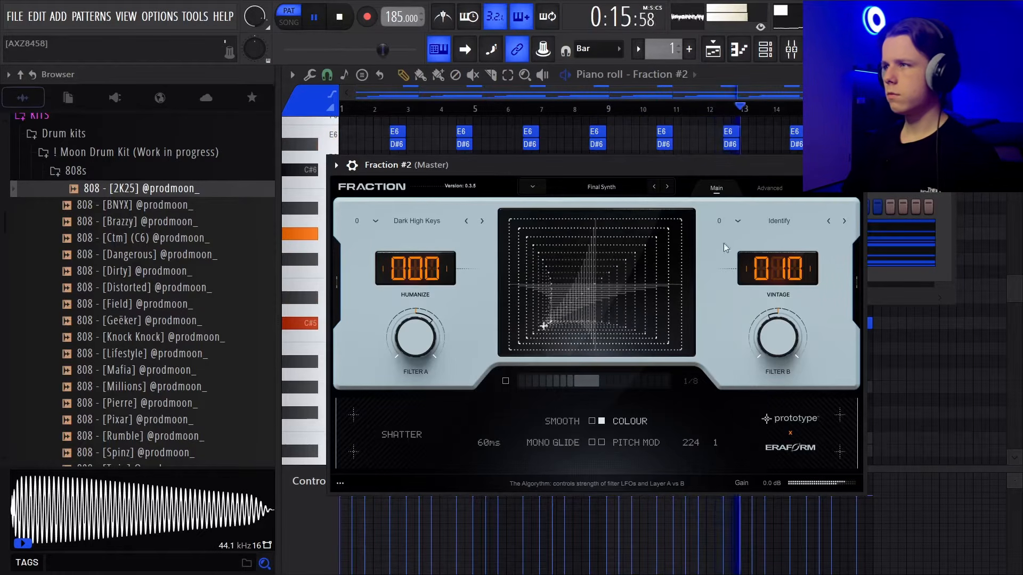
Step: Turn down the Fraction #2 channel's volume slightly and take the channel out of solo
{"action": "left_click", "coordinate": [854, 165]}
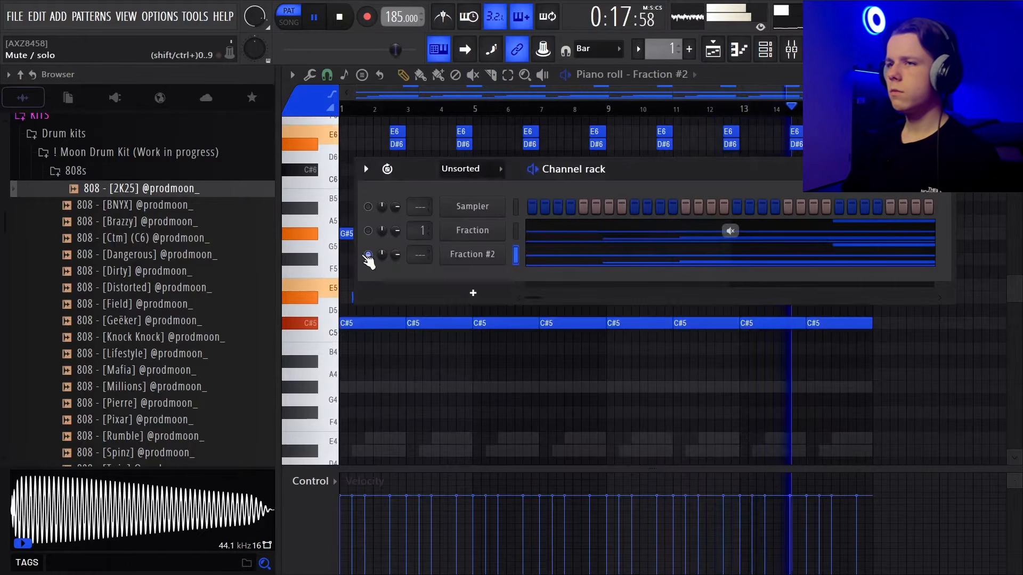
{"action": "left_click_drag", "start_coordinate": [396, 255], "coordinate": [395, 267]}
{"action": "right_click", "coordinate": [367, 255]}
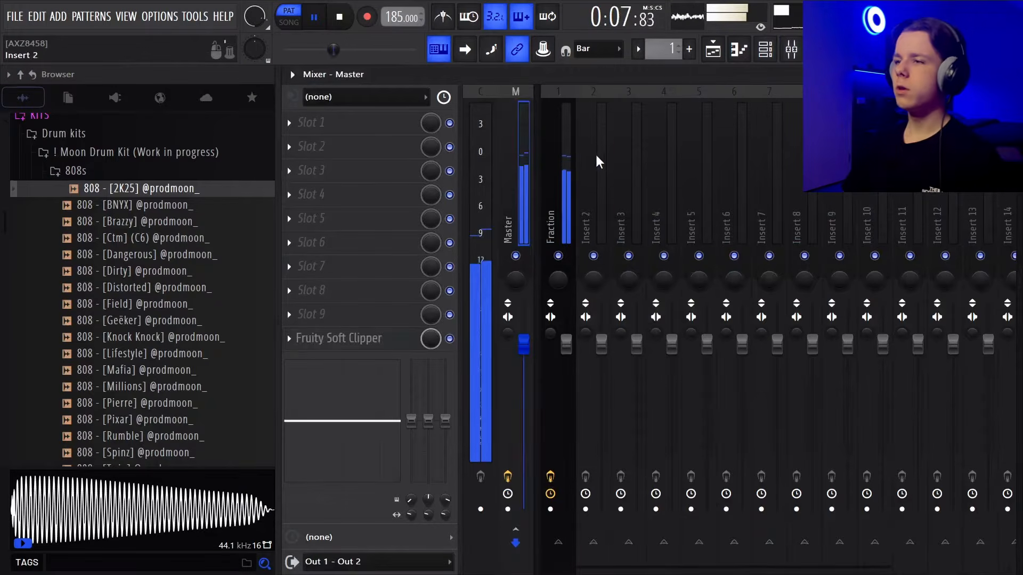
Step: Route Fraction #2 to mixer insert 2 and lower the Fraction track's volume to about 90% (-2.3 dB)
{"action": "left_click", "coordinate": [594, 147]}
{"action": "key", "text": "ctrl+l"}
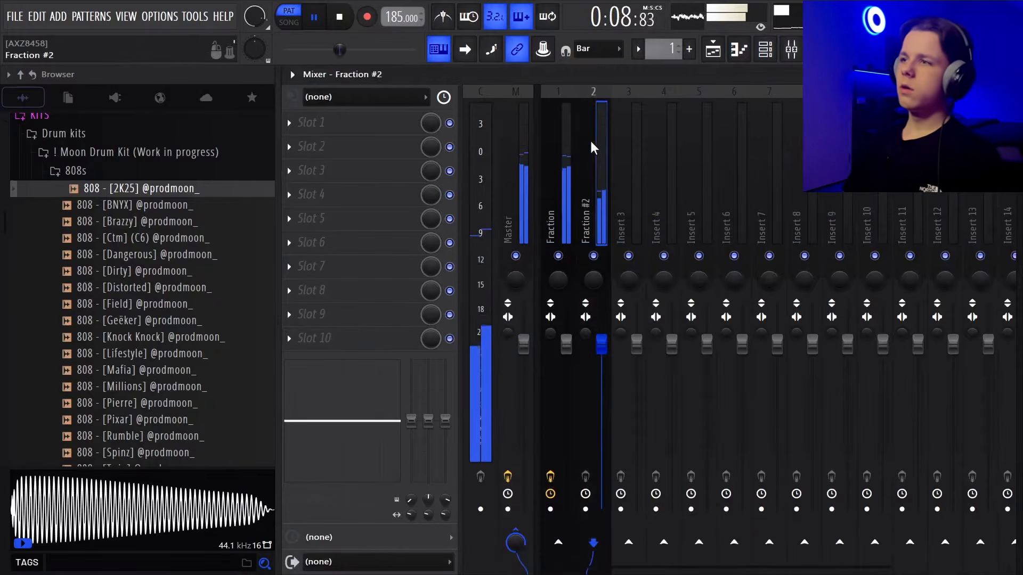
{"action": "left_click_drag", "start_coordinate": [568, 345], "coordinate": [568, 366]}
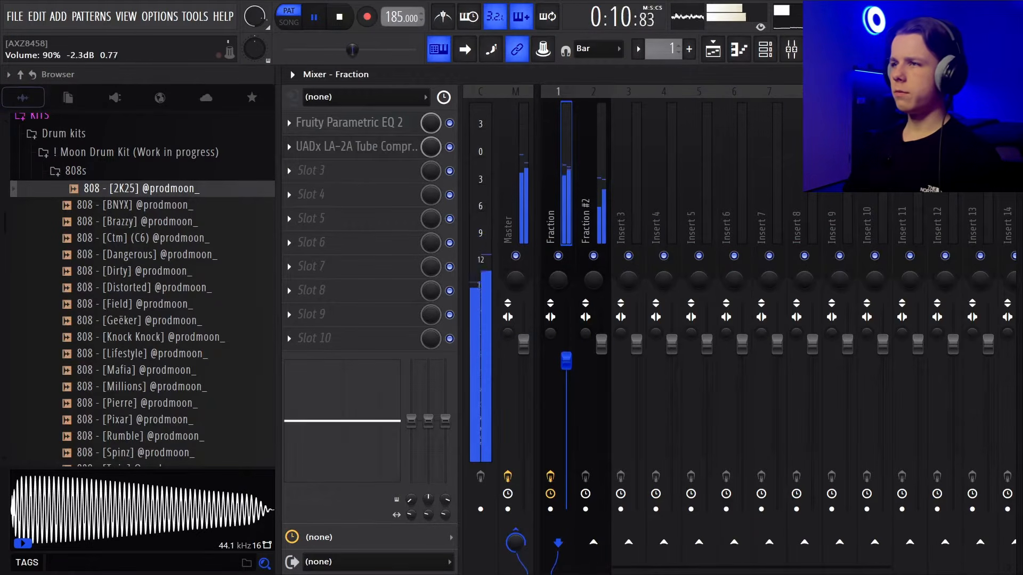
Step: Load Fruity Parametric EQ 2 into slot 1 of the Fraction #2 mixer track
{"action": "left_click", "coordinate": [607, 212]}
{"action": "left_click", "coordinate": [380, 131]}
{"action": "left_click", "coordinate": [679, 210]}
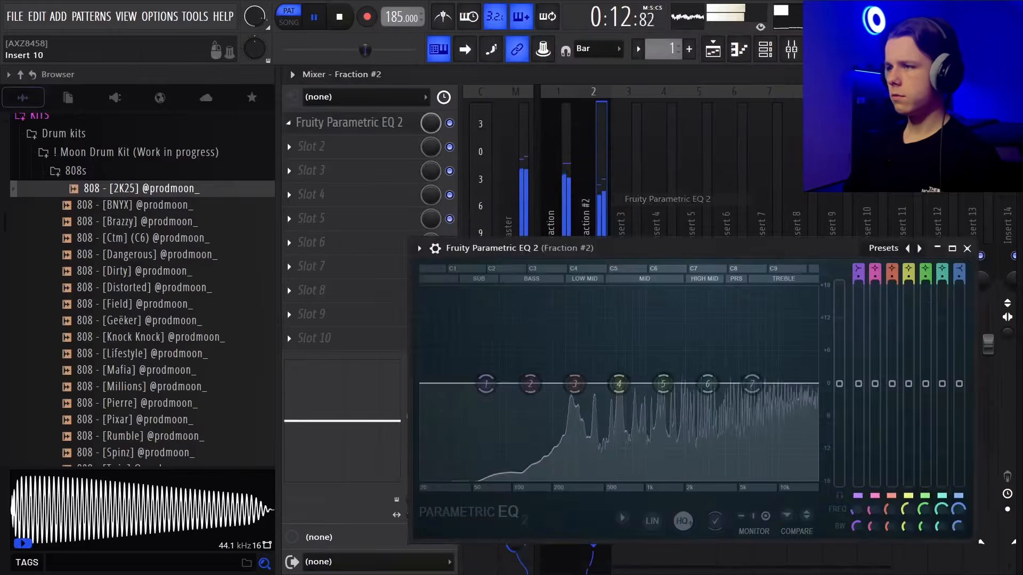
Step: Shape the Fraction #2 EQ by cutting the lows with band 1 and the treble with band 7, dipping band 6 slightly
{"action": "left_click_drag", "start_coordinate": [756, 383], "coordinate": [771, 414]}
{"action": "left_click_drag", "start_coordinate": [486, 383], "coordinate": [530, 478]}
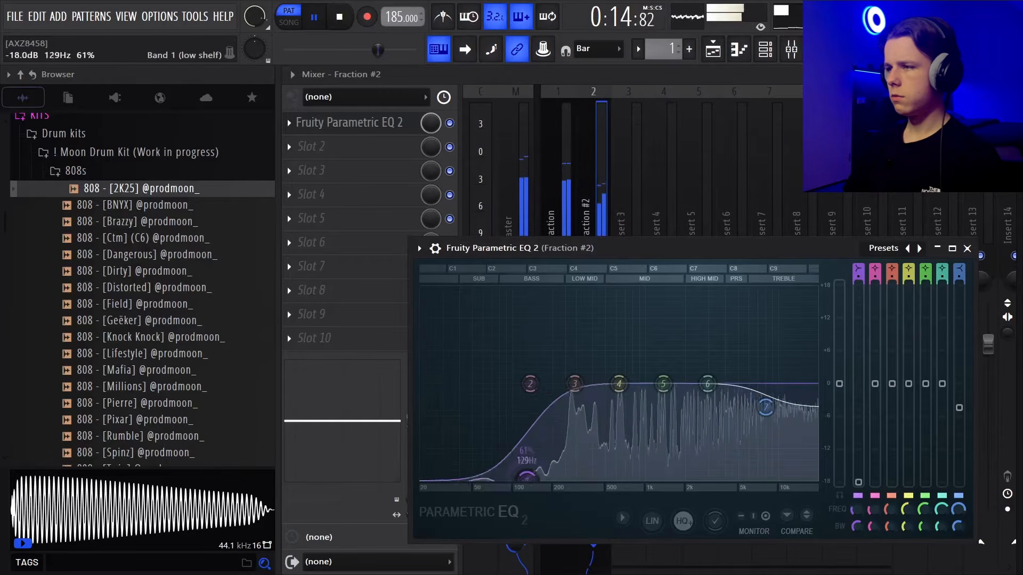
{"action": "left_click_drag", "start_coordinate": [765, 409], "coordinate": [779, 472]}
{"action": "left_click_drag", "start_coordinate": [708, 383], "coordinate": [719, 386]}
{"action": "left_click_drag", "start_coordinate": [530, 478], "coordinate": [550, 476]}
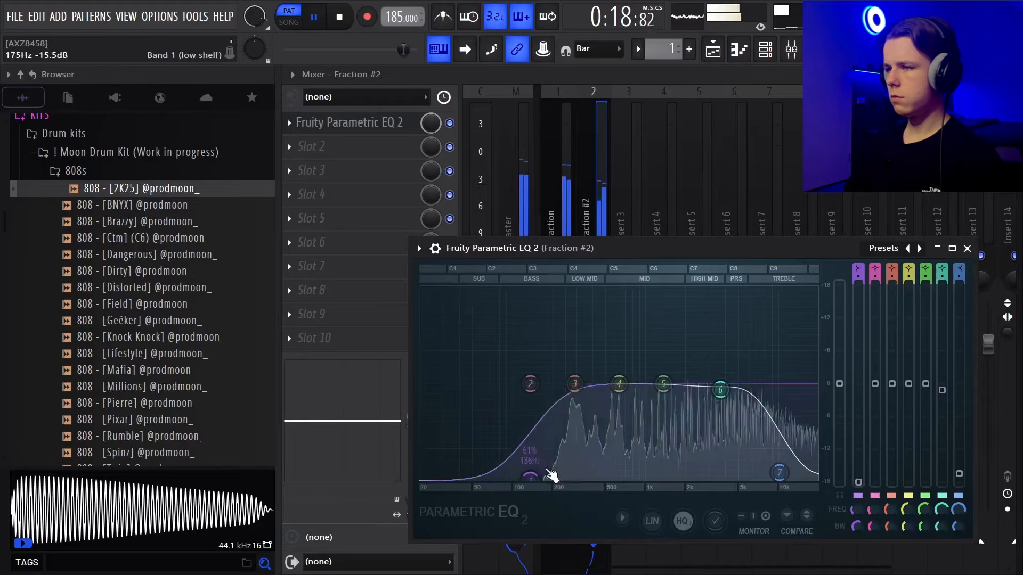
{"action": "left_click", "coordinate": [967, 248]}
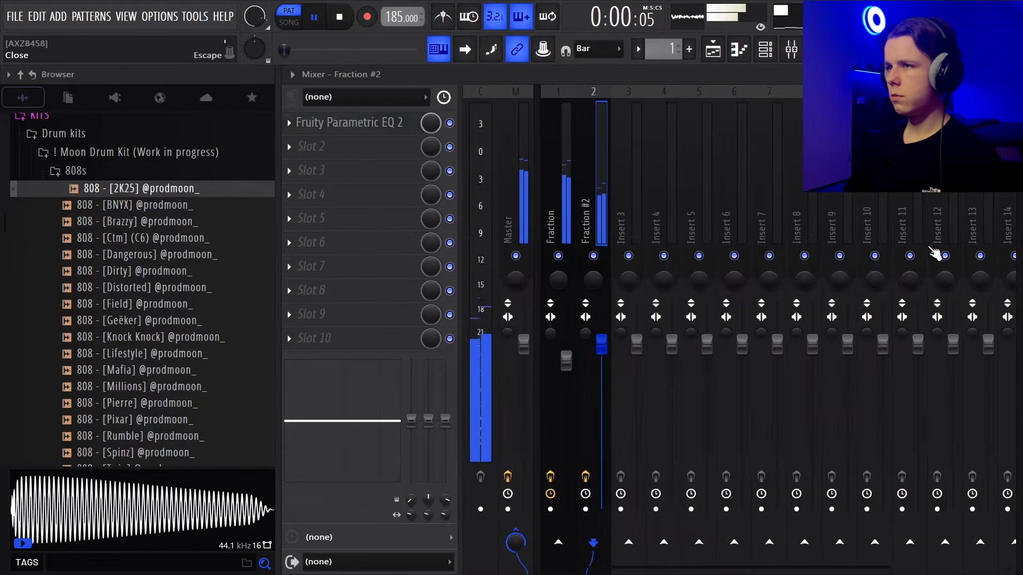
Step: Add the UADx LA-2A Tube Compressor in slot 2 of the Fraction #2 track with its gain at 18
{"action": "left_click", "coordinate": [311, 146]}
{"action": "left_click_drag", "start_coordinate": [320, 228], "coordinate": [586, 215]}
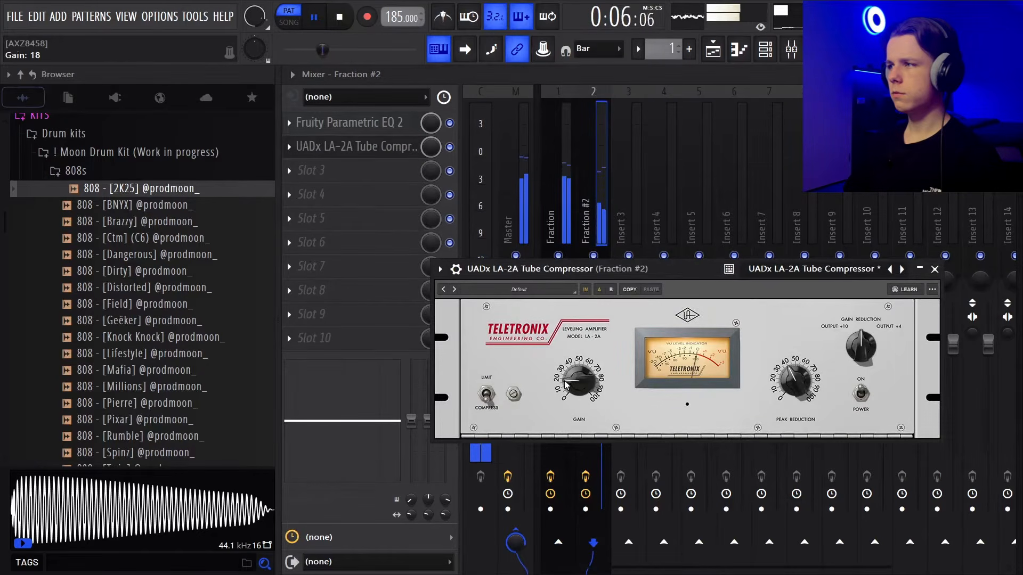
{"action": "left_click", "coordinate": [936, 269]}
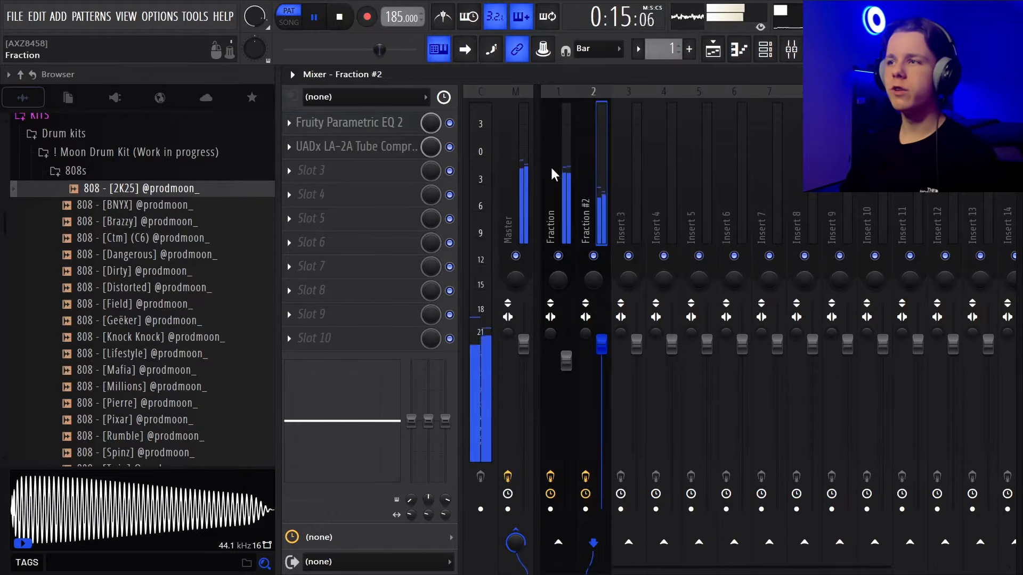
{"action": "left_click", "coordinate": [551, 169]}
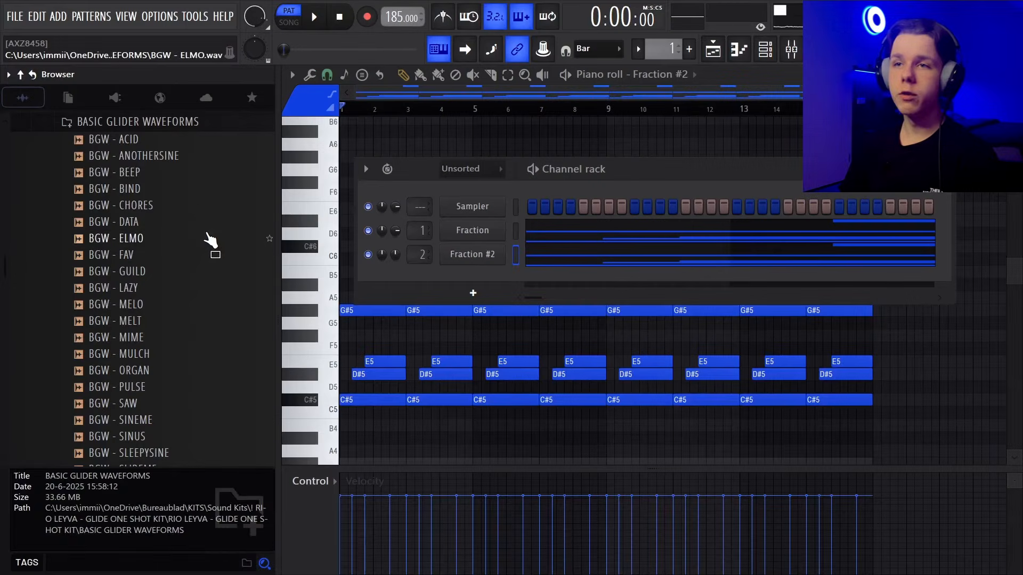
Step: Audition samples in the BASIC GLIDER WAVEFORMS folder and add BGW - GUILD as a new channel below Fraction #2
{"action": "left_click", "coordinate": [212, 238]}
{"action": "left_click", "coordinate": [161, 288]}
{"action": "left_click", "coordinate": [178, 256]}
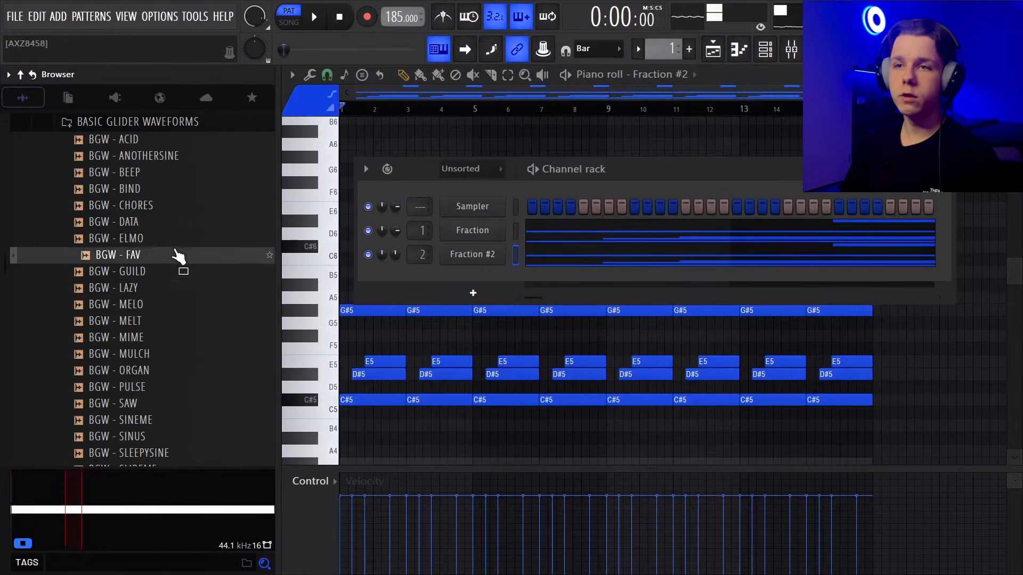
{"action": "left_click", "coordinate": [176, 286]}
{"action": "left_click", "coordinate": [175, 273]}
{"action": "left_click_drag", "start_coordinate": [163, 270], "coordinate": [463, 287]}
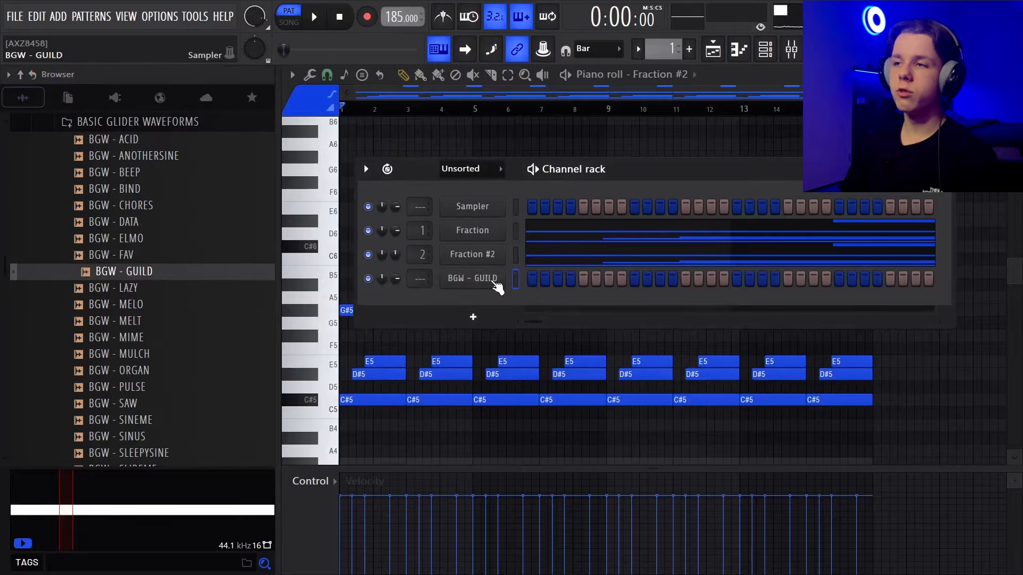
Step: Apply the GOAT preset to the BGW - GUILD volume envelope and enable loop points for its sample
{"action": "left_click", "coordinate": [488, 279]}
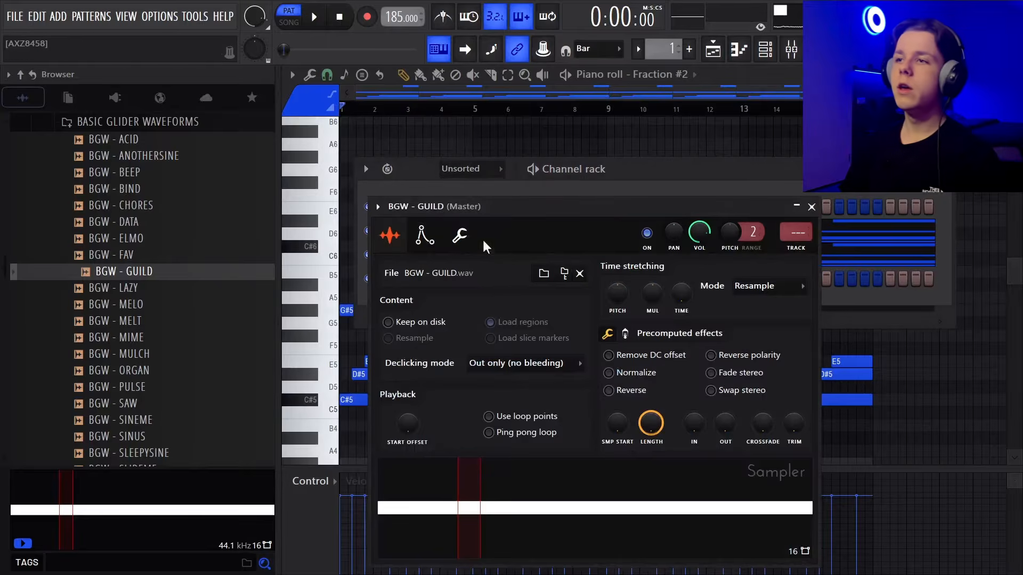
{"action": "left_click", "coordinate": [425, 238]}
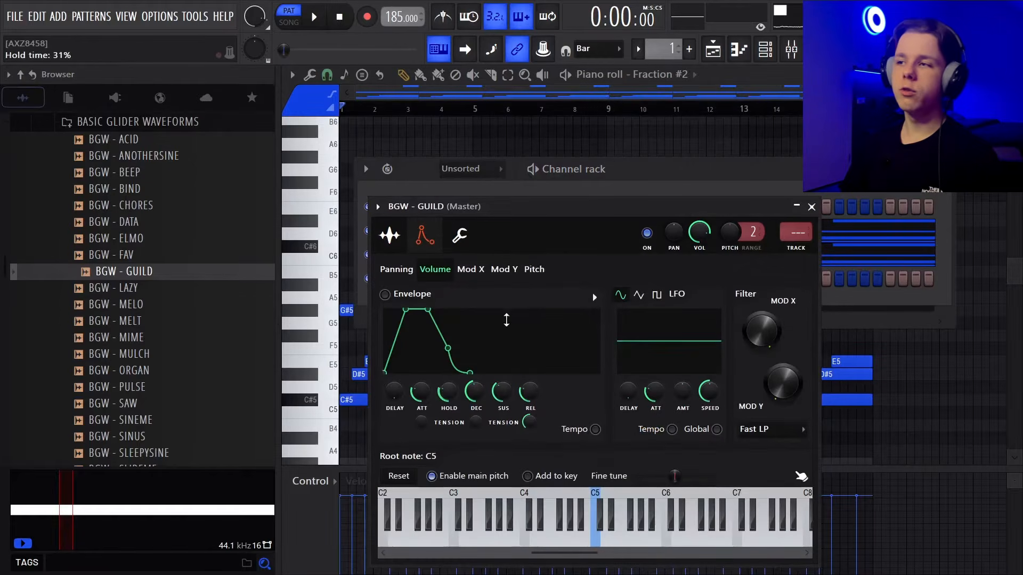
{"action": "left_click", "coordinate": [594, 297]}
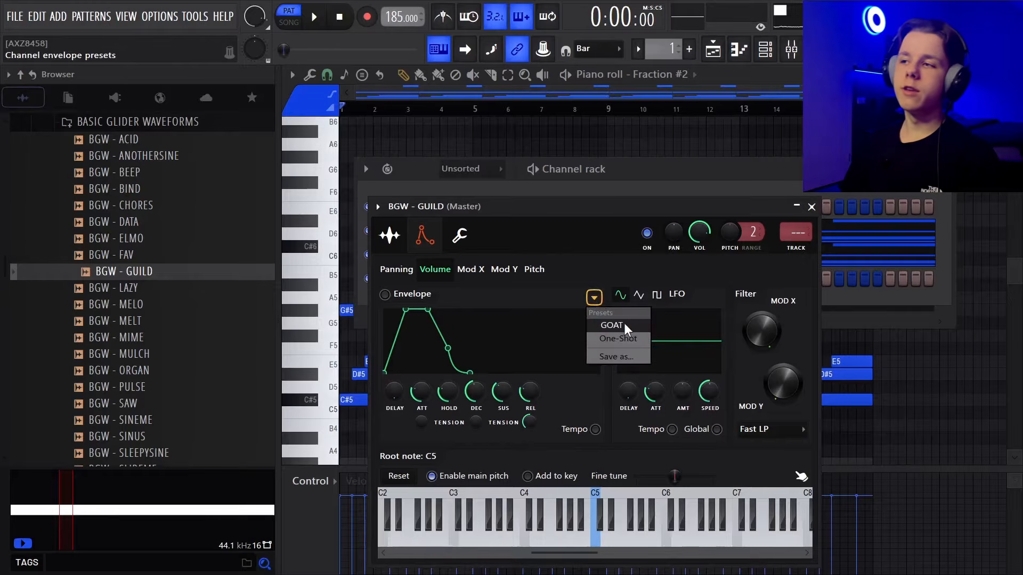
{"action": "left_click", "coordinate": [632, 326]}
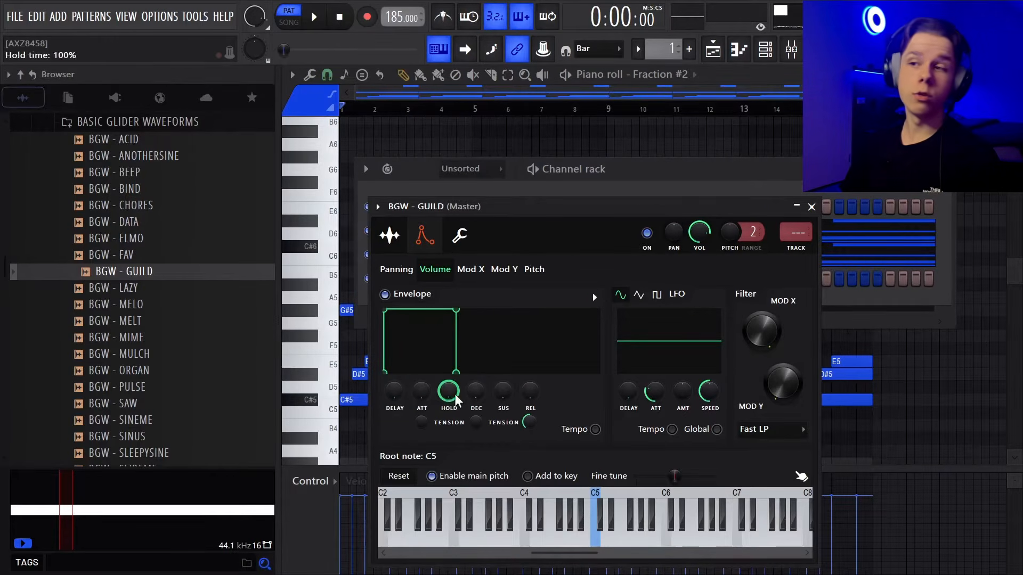
{"action": "left_click", "coordinate": [389, 235]}
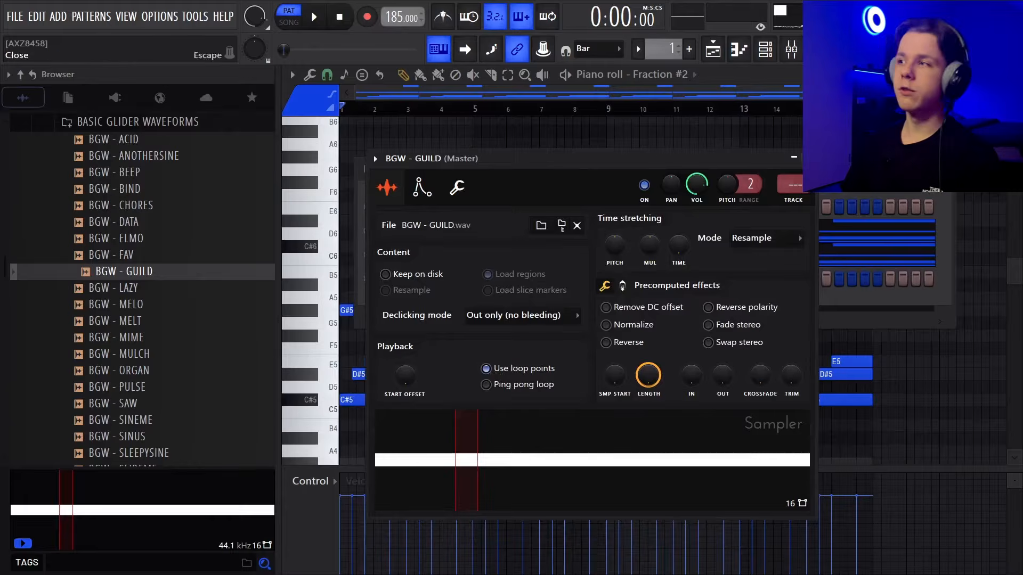
{"action": "key", "text": "Escape"}
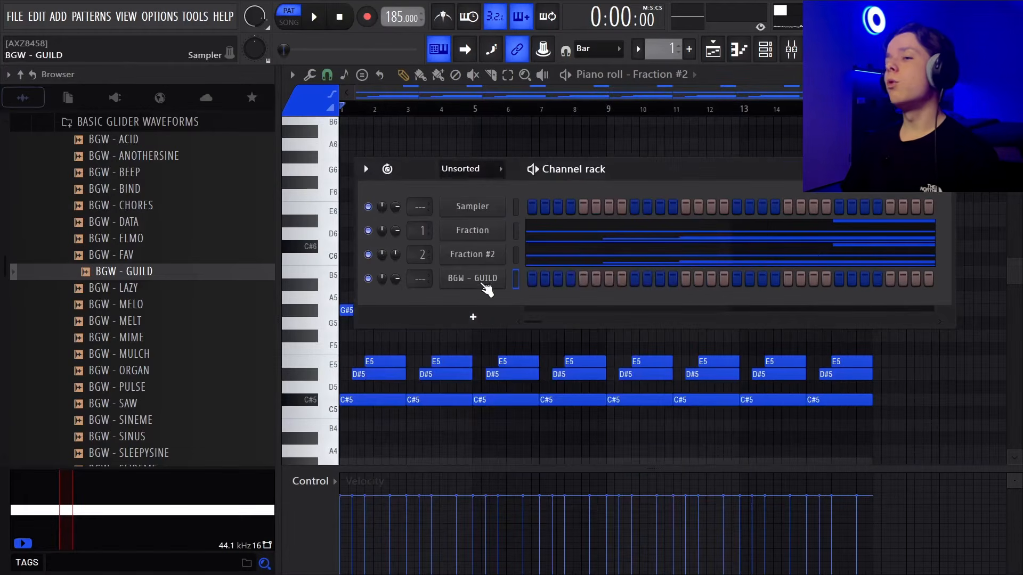
Step: Write a two-bar D#6 note from bar 1 in the BGW - GUILD piano roll, with a short B5 slide note in the middle of bar 1
{"action": "right_click", "coordinate": [487, 289]}
{"action": "left_click", "coordinate": [530, 275]}
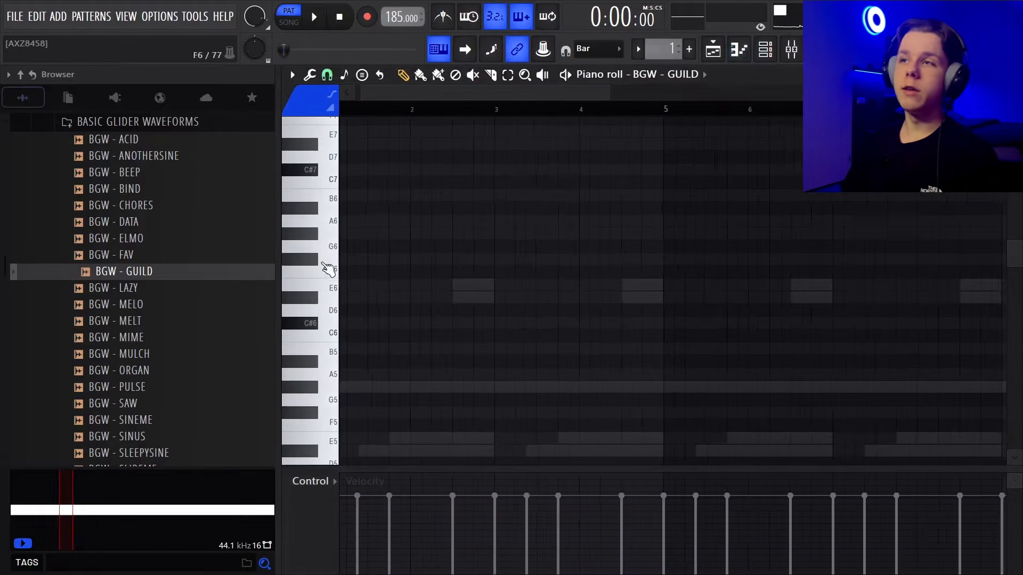
{"action": "scroll", "coordinate": [347, 129], "scroll_direction": "up", "scroll_amount": 6}
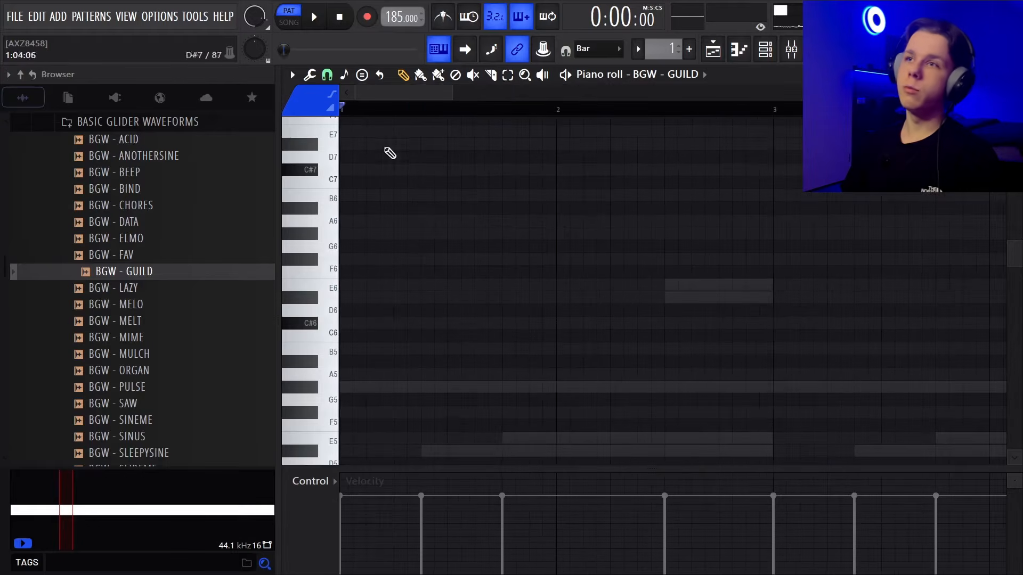
{"action": "left_click_drag", "start_coordinate": [375, 299], "coordinate": [328, 295]}
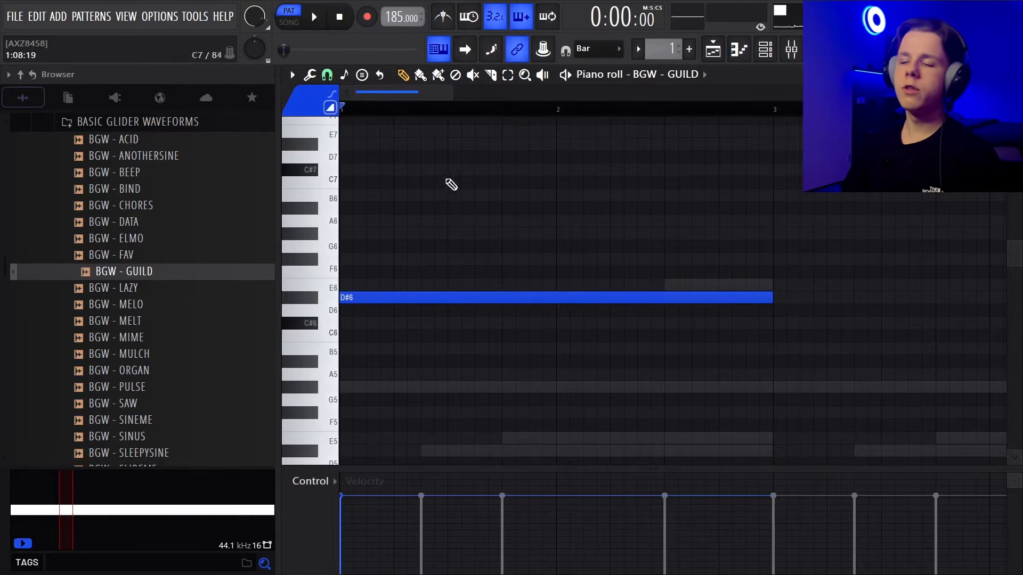
{"action": "left_click_drag", "start_coordinate": [447, 336], "coordinate": [398, 348]}
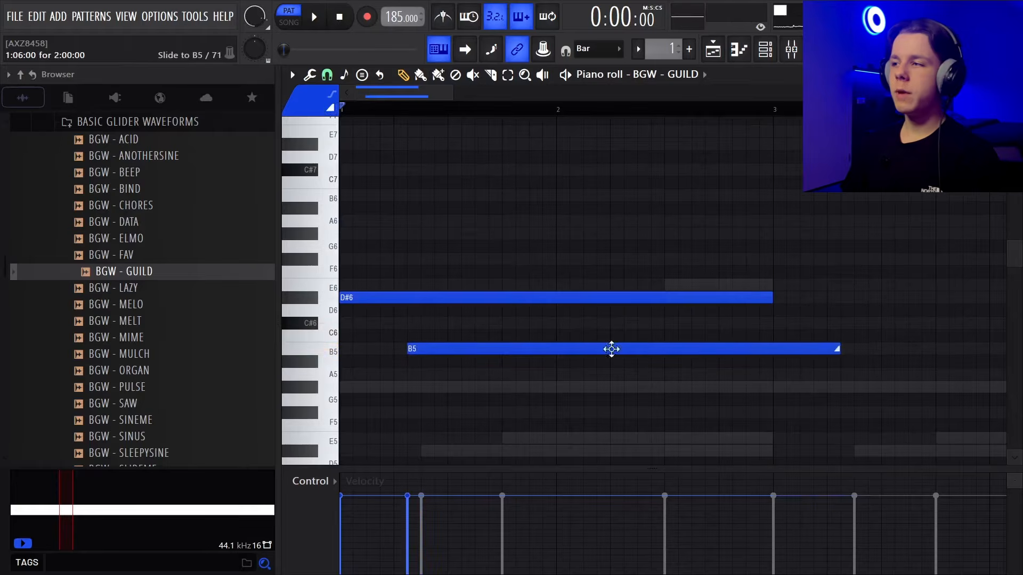
{"action": "left_click_drag", "start_coordinate": [766, 360], "coordinate": [457, 371]}
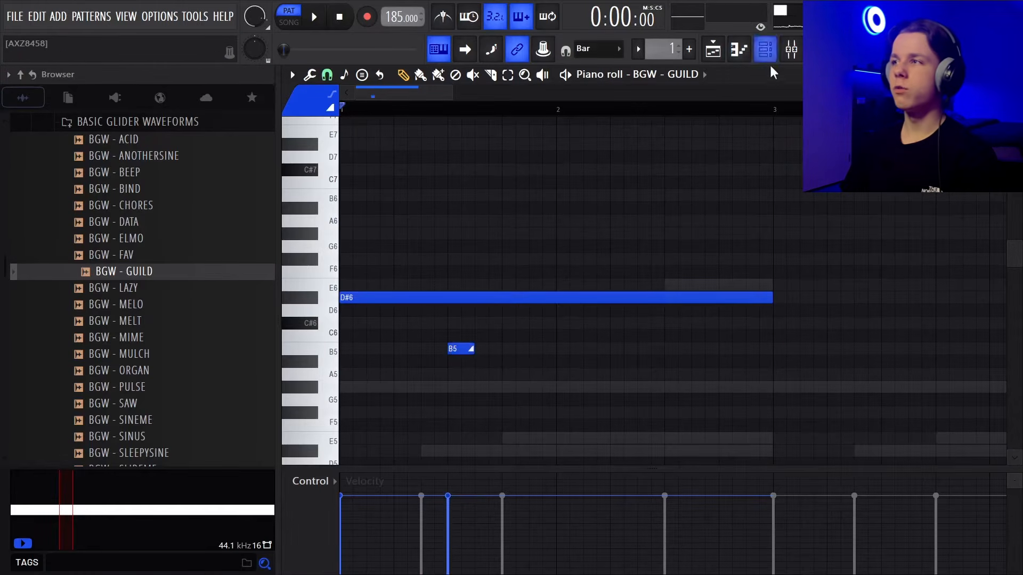
Step: Solo the BGW - GUILD channel and play back the D#6 note to hear its slide to B5
{"action": "left_click", "coordinate": [765, 49]}
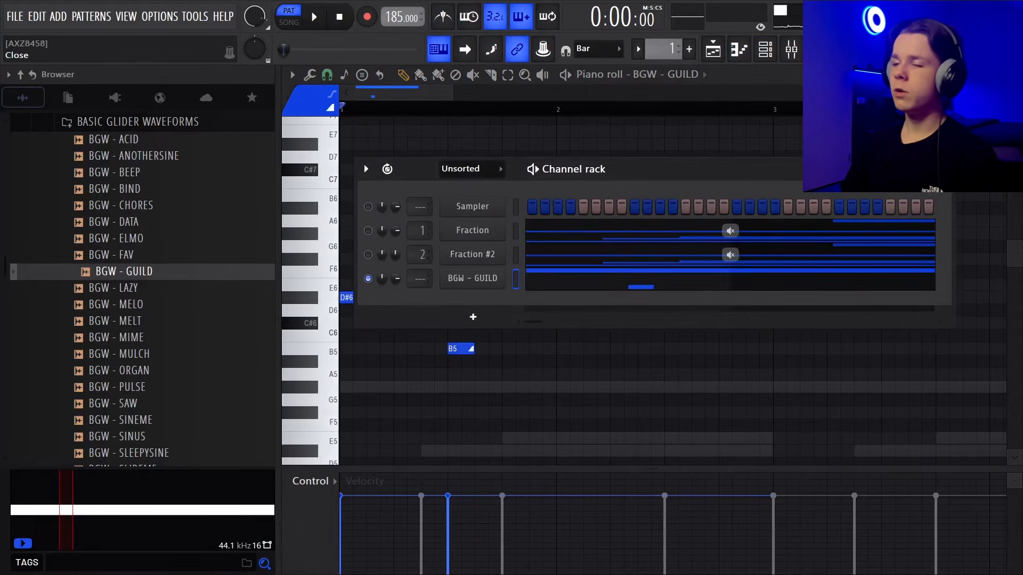
{"action": "left_click", "coordinate": [363, 164]}
{"action": "key", "text": "space"}
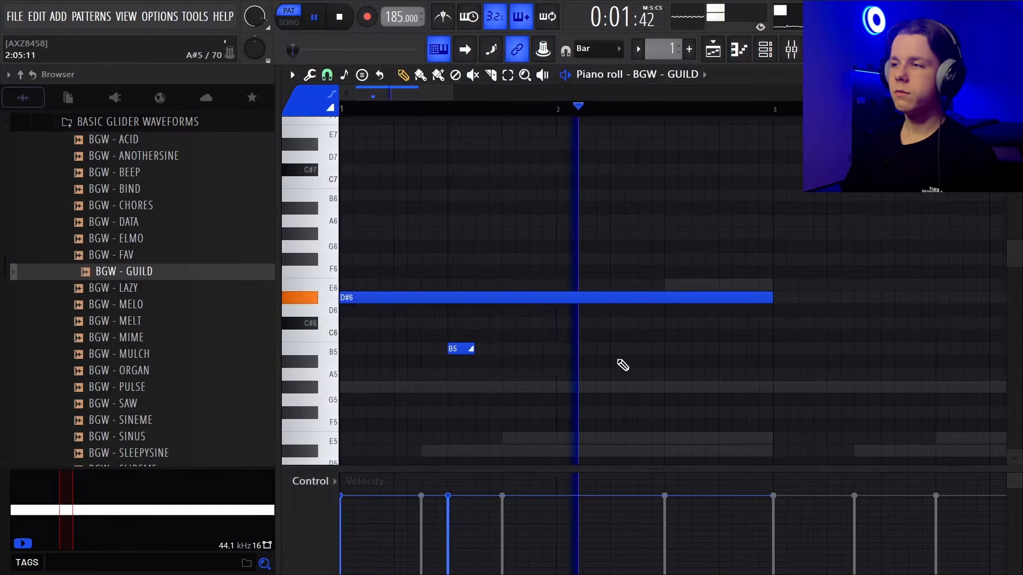
{"action": "key", "text": "space"}
{"action": "key", "text": "space"}
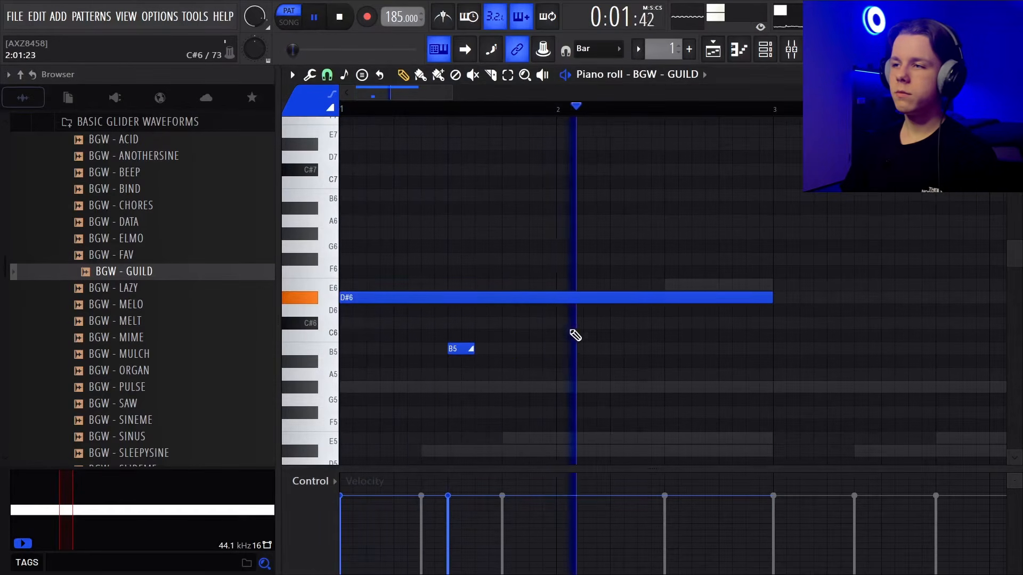
{"action": "key", "text": "space"}
{"action": "key", "text": "space"}
{"action": "key", "text": "space"}
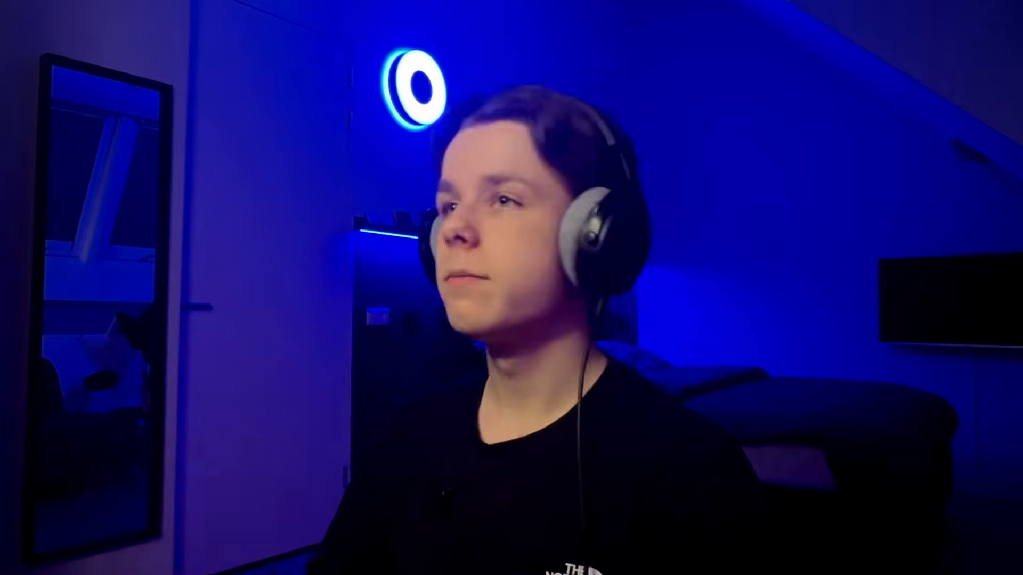
{"action": "key", "text": "space"}
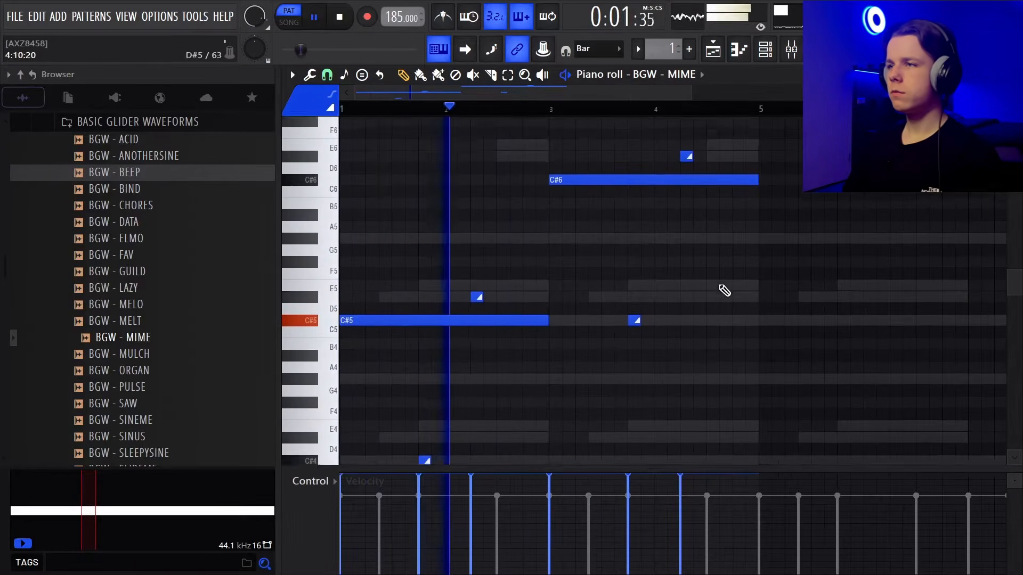
Step: Duplicate the four-bar BGW - MIME melody with its slide notes into bars 5 to 8
{"action": "scroll", "coordinate": [767, 301], "scroll_direction": "up", "scroll_amount": 1}
{"action": "scroll", "coordinate": [772, 305], "scroll_direction": "down", "scroll_amount": 1}
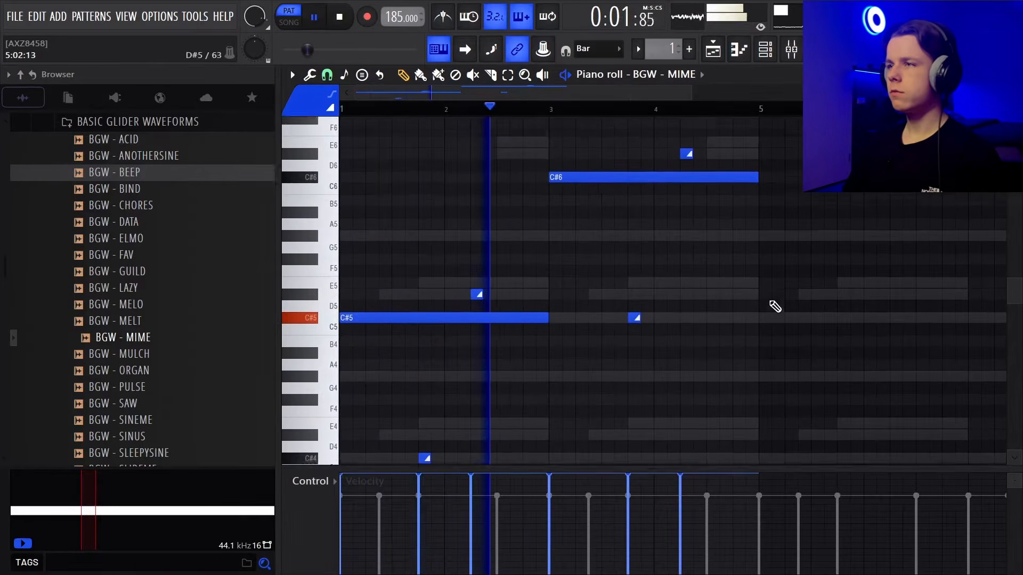
{"action": "key", "text": "ctrl+b"}
{"action": "scroll", "coordinate": [759, 287], "scroll_direction": "down", "scroll_amount": 3}
{"action": "right_click", "coordinate": [777, 278]}
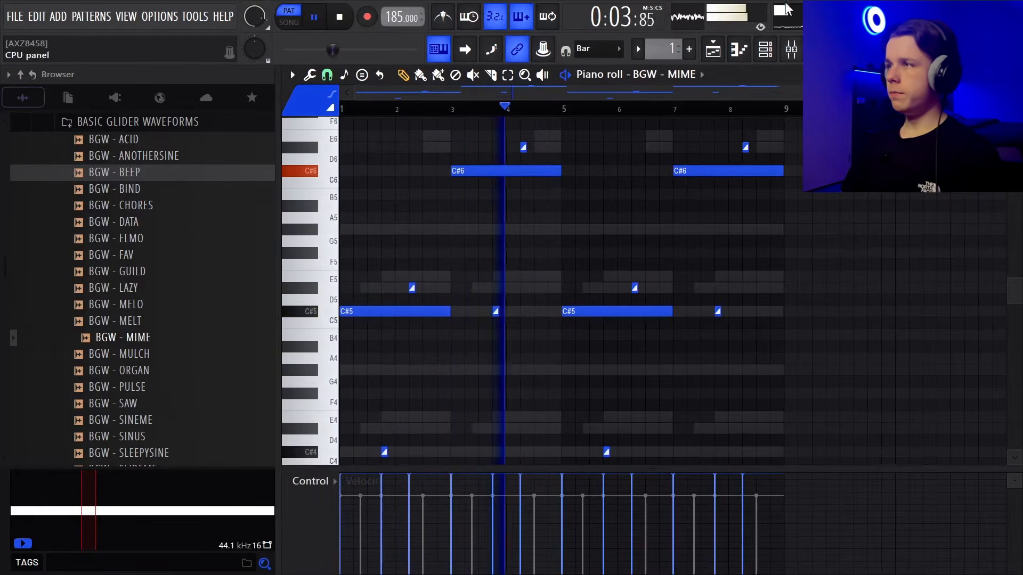
Step: Set the BGW - MIME channel volume to 69%, stop playback and save the project
{"action": "left_click", "coordinate": [765, 49]}
{"action": "left_click_drag", "start_coordinate": [394, 278], "coordinate": [394, 278]}
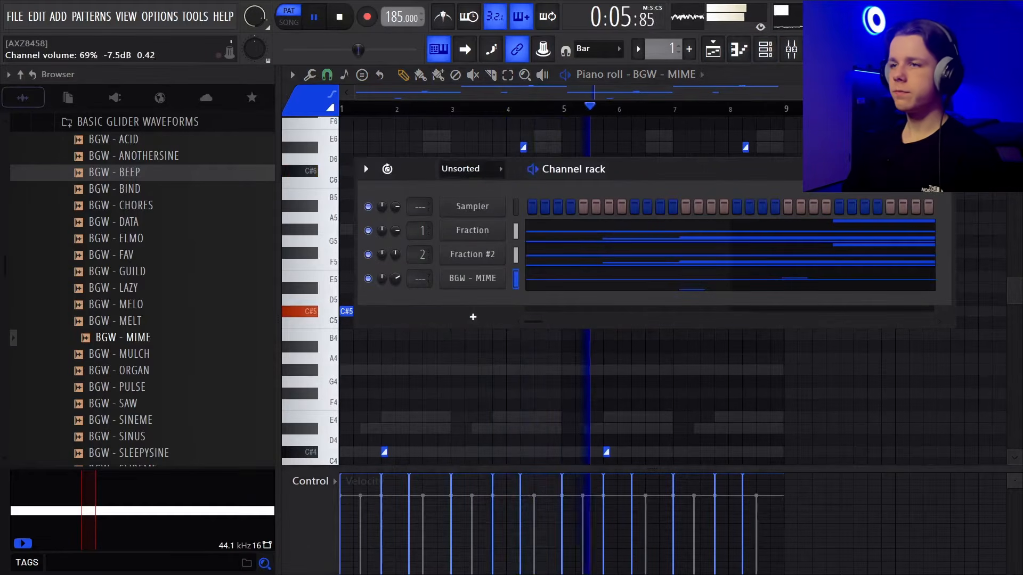
{"action": "left_click", "coordinate": [941, 169]}
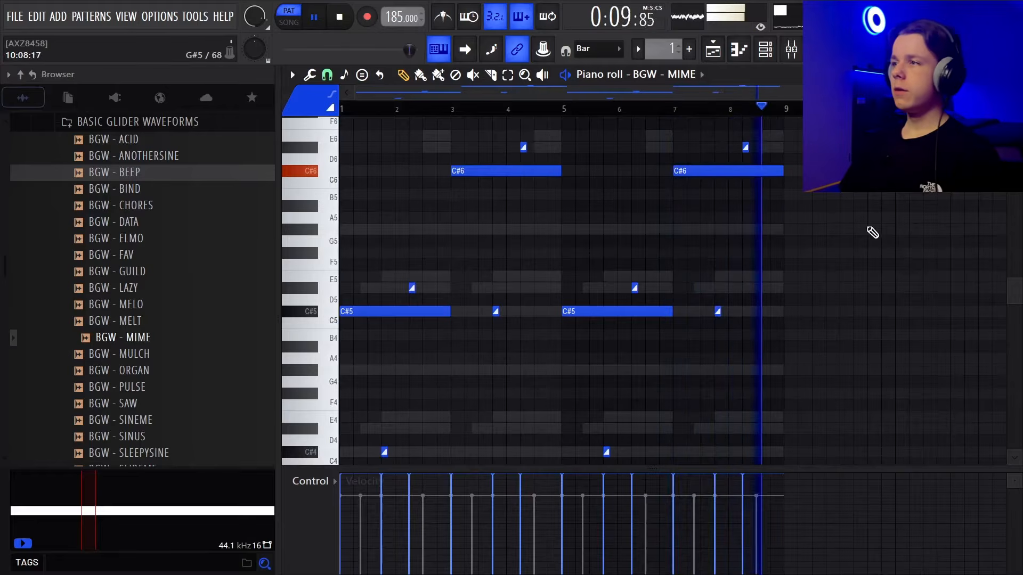
{"action": "key", "text": "space"}
{"action": "key", "text": "ctrl+s"}
Step: Examine the pitch and placement of the slide notes against the long C#5 and C#6 notes in the BGW - MIME melody
{"action": "scroll", "coordinate": [605, 226], "scroll_direction": "up", "scroll_amount": 3, "text": "ctrl"}
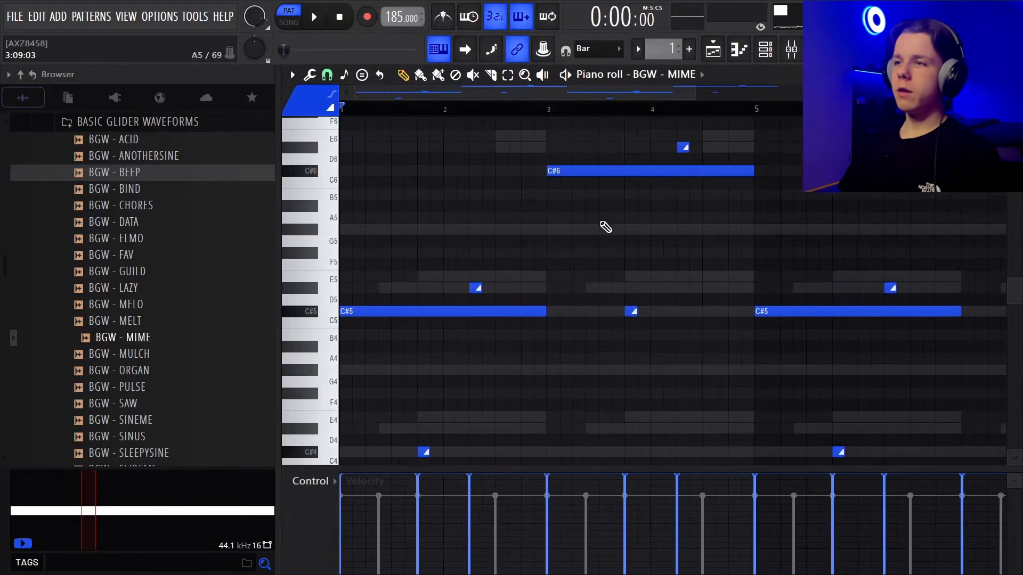
{"action": "scroll", "coordinate": [575, 244], "scroll_direction": "down", "scroll_amount": 2}
{"action": "scroll", "coordinate": [607, 242], "scroll_direction": "up", "scroll_amount": 2}
{"action": "scroll", "coordinate": [549, 289], "scroll_direction": "down", "scroll_amount": 1}
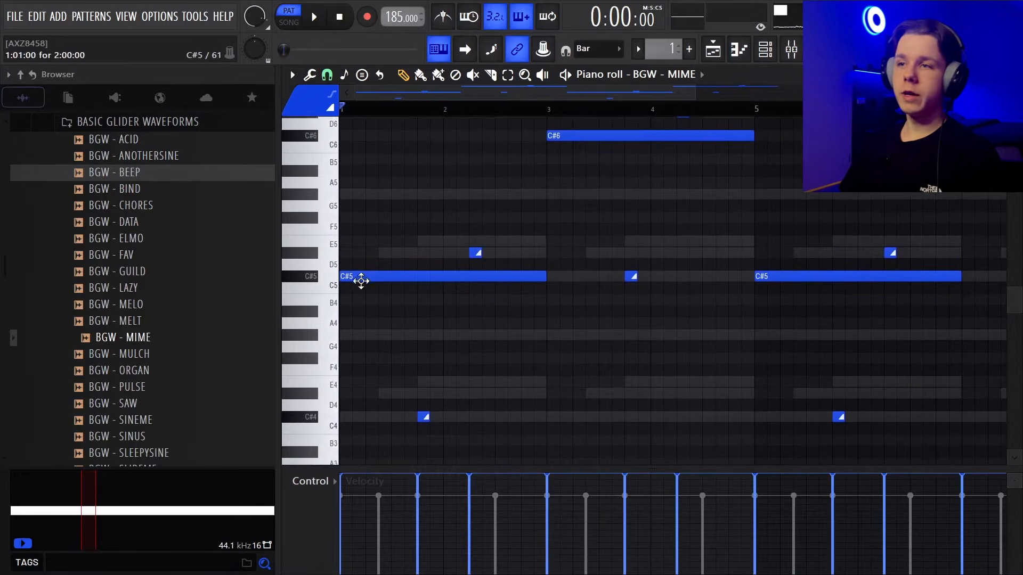
{"action": "scroll", "coordinate": [386, 322], "scroll_direction": "down", "scroll_amount": 2}
{"action": "scroll", "coordinate": [411, 340], "scroll_direction": "up", "scroll_amount": 2, "text": "ctrl"}
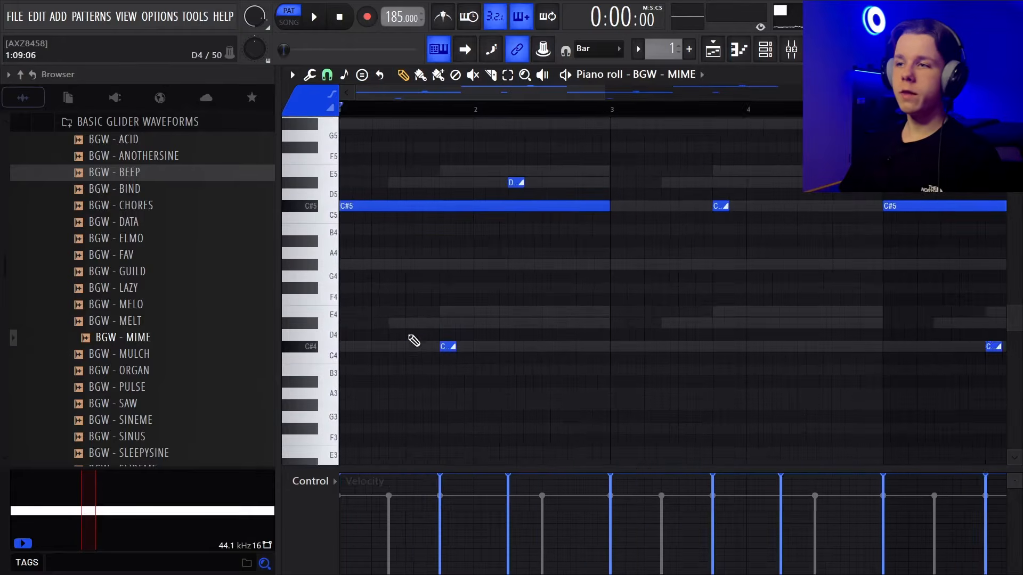
{"action": "left_click_drag", "start_coordinate": [480, 344], "coordinate": [420, 353], "text": "ctrl"}
{"action": "scroll", "coordinate": [472, 351], "scroll_direction": "up", "scroll_amount": 3, "text": "ctrl"}
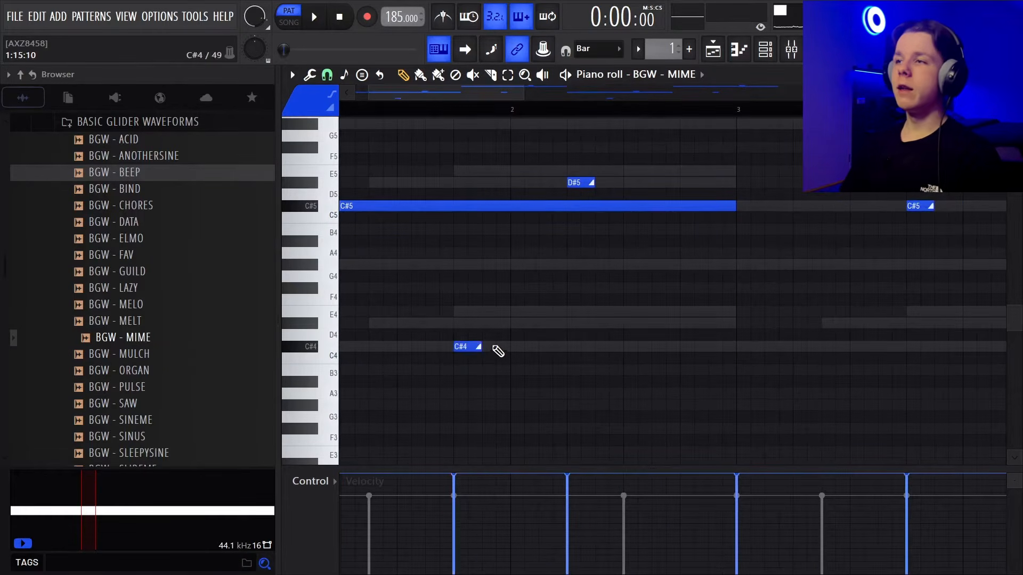
{"action": "scroll", "coordinate": [588, 352], "scroll_direction": "up", "scroll_amount": 3}
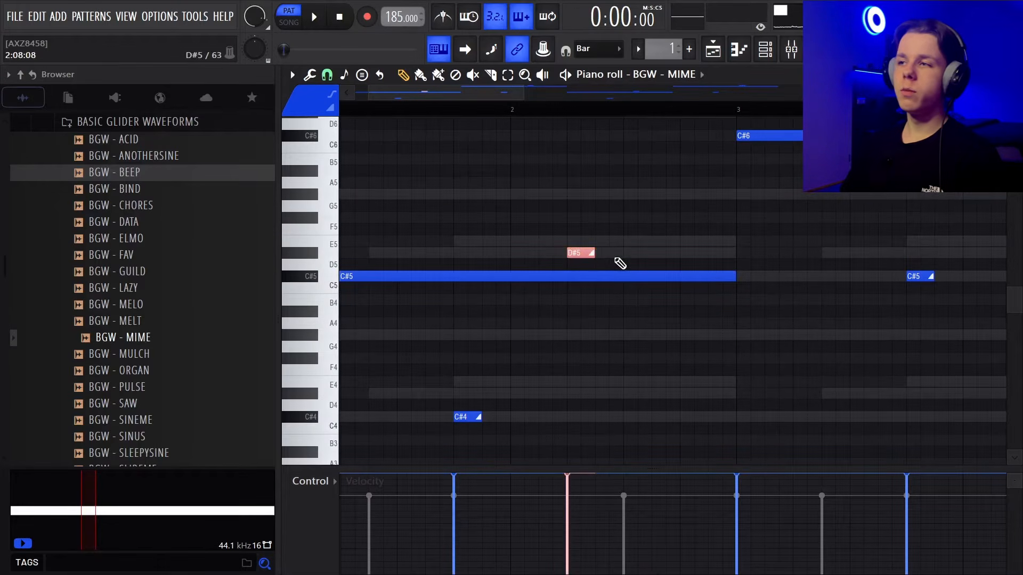
{"action": "scroll", "coordinate": [569, 260], "scroll_direction": "down", "scroll_amount": 1, "text": "ctrl"}
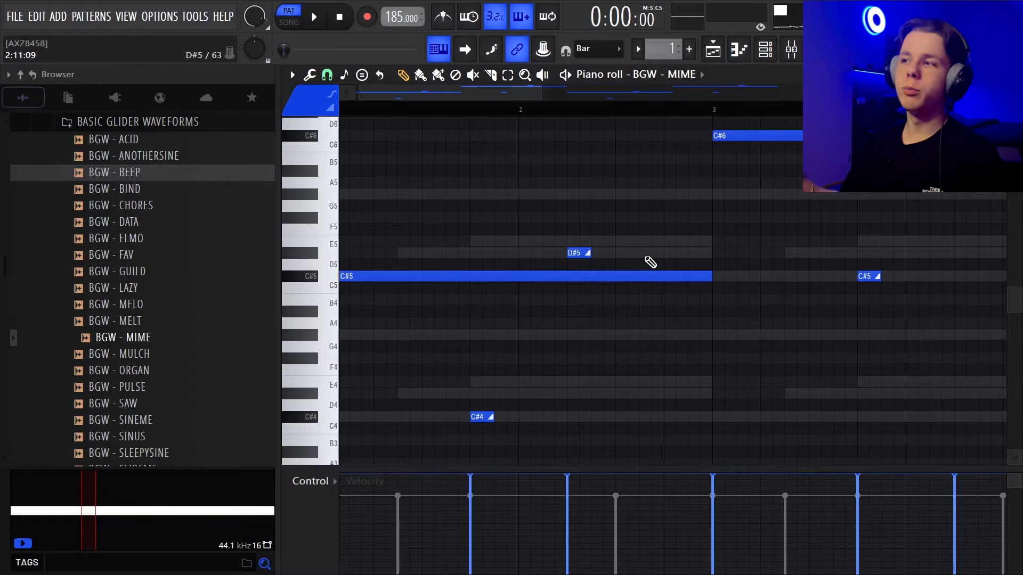
{"action": "scroll", "coordinate": [650, 262], "scroll_direction": "down", "scroll_amount": 3, "text": "ctrl"}
{"action": "scroll", "coordinate": [617, 278], "scroll_direction": "up", "scroll_amount": 2}
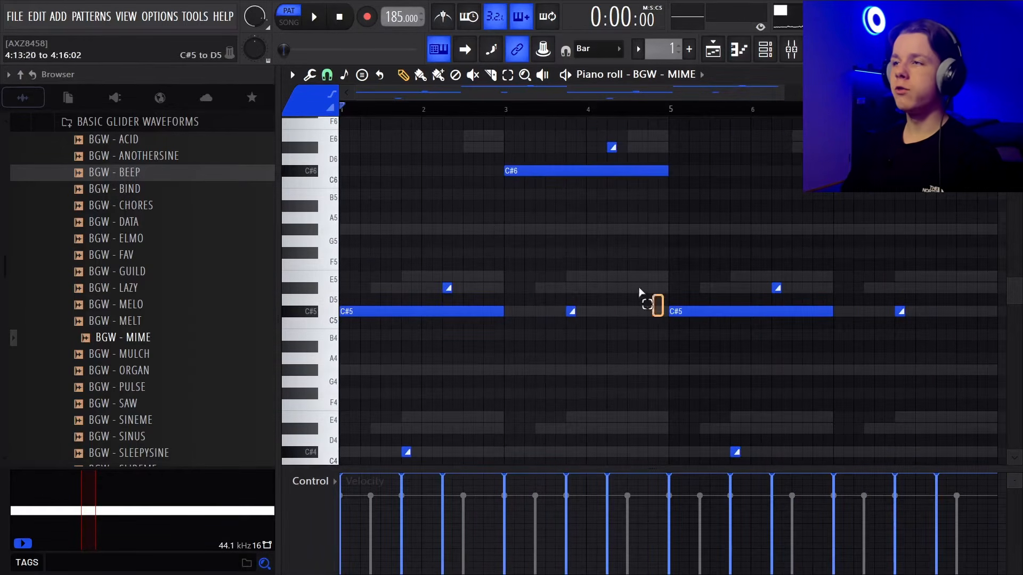
Step: Transpose the BGW - MIME notes in bars 3 and 4 down an octave and back up
{"action": "left_click_drag", "start_coordinate": [639, 292], "coordinate": [543, 139]}
{"action": "key", "text": "ctrl+Down"}
{"action": "key", "text": "ctrl+Up"}
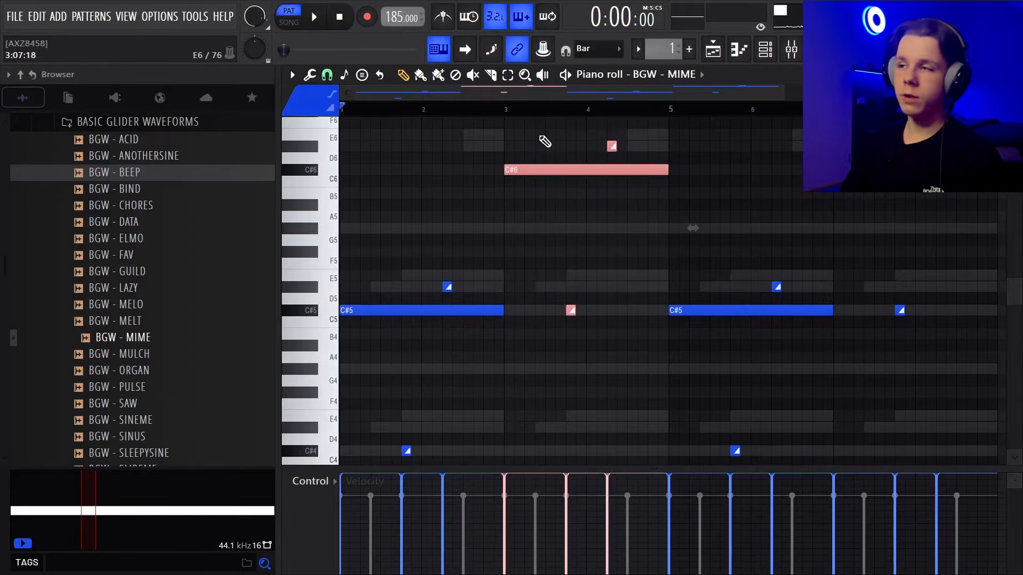
{"action": "left_click", "coordinate": [545, 141]}
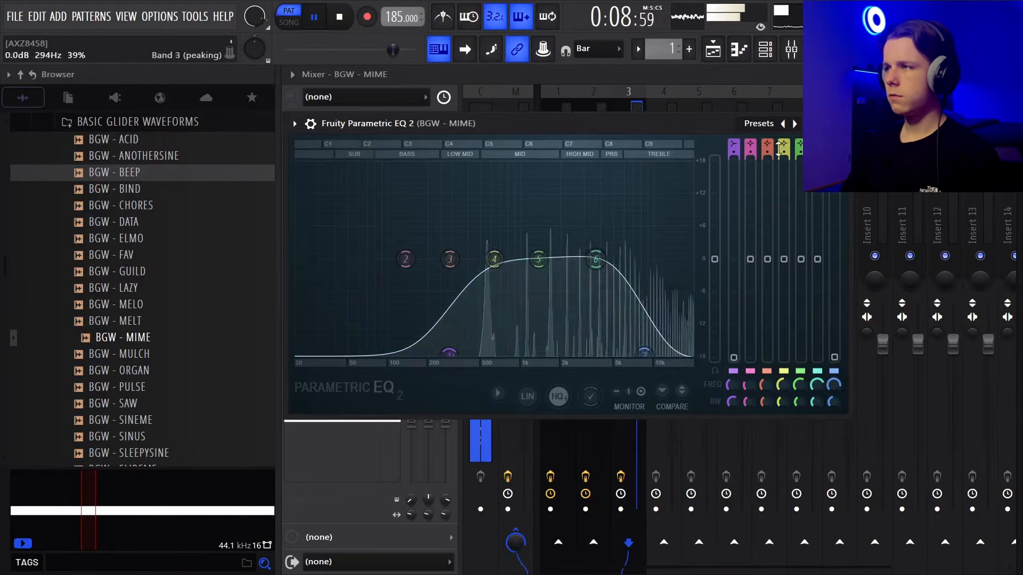
Step: Set ValhallaSupermassive on the BGW - MIME track to 64.8% mix, 76.4% mod depth and 3760 Hz high cut, and close the effect windows
{"action": "key", "text": "Escape"}
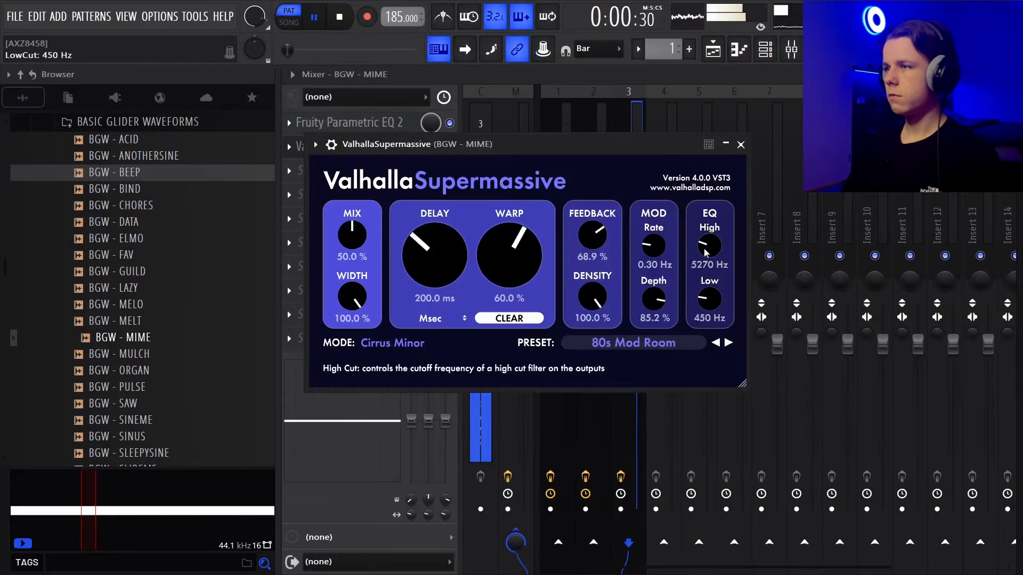
{"action": "left_click_drag", "start_coordinate": [351, 230], "coordinate": [351, 215]}
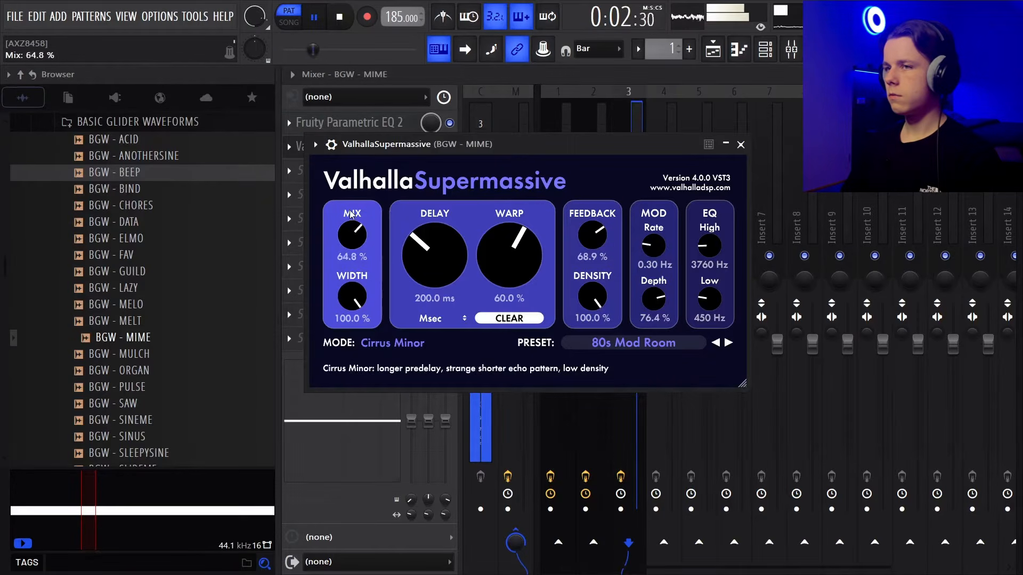
{"action": "left_click", "coordinate": [742, 145]}
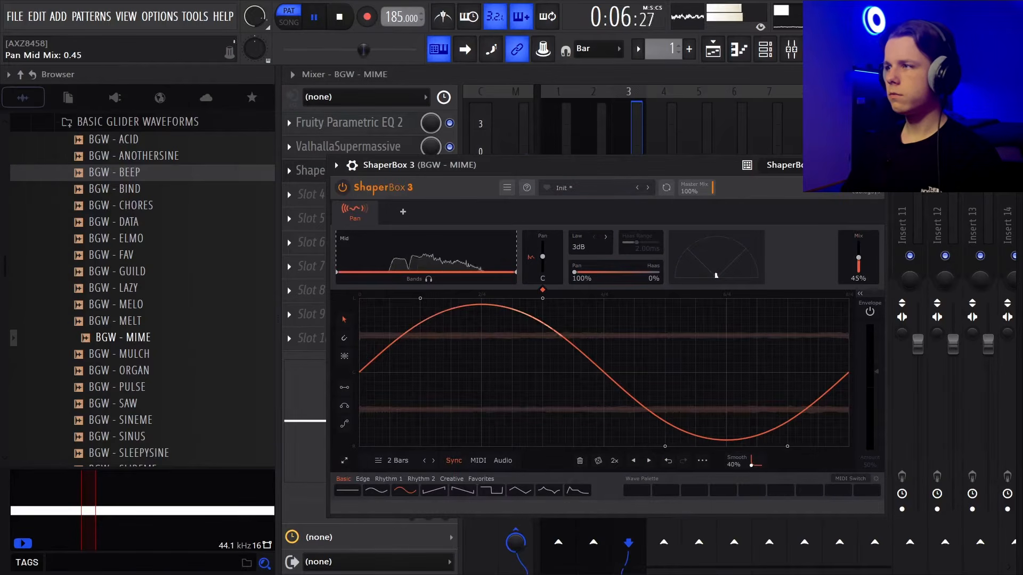
{"action": "left_click", "coordinate": [877, 165]}
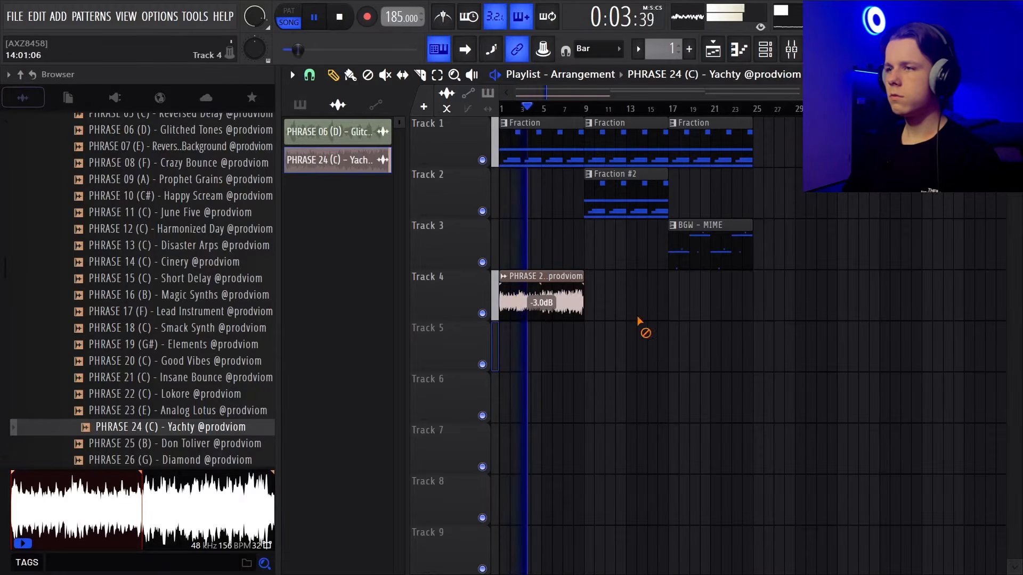
Step: Duplicate the Fraction #2 clip on Track 2 of the playlist so it also plays from bar 17
{"action": "scroll", "coordinate": [713, 262], "scroll_direction": "up", "scroll_amount": 2}
{"action": "scroll", "coordinate": [709, 281], "scroll_direction": "down", "scroll_amount": 2}
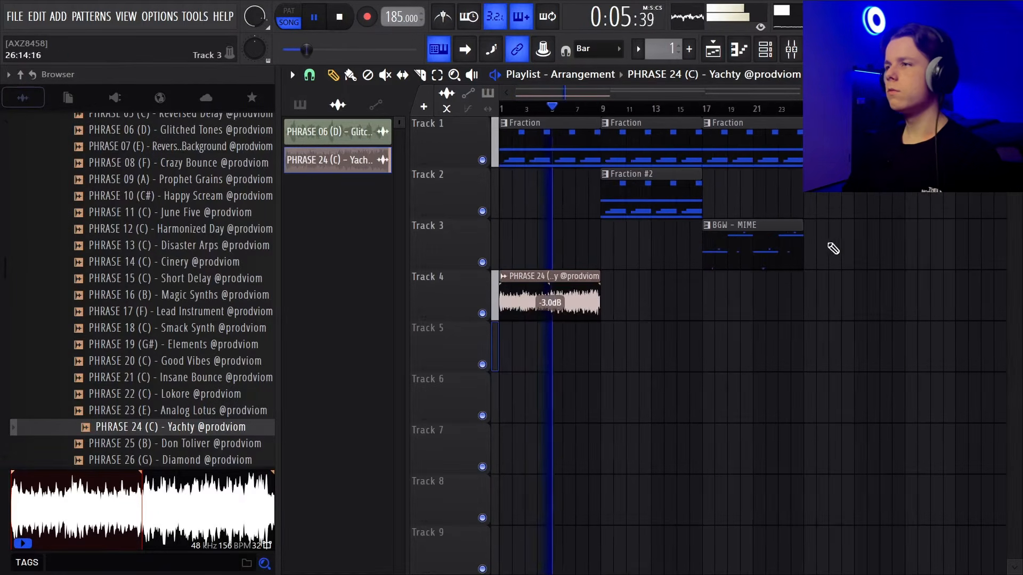
{"action": "left_click_drag", "start_coordinate": [691, 190], "coordinate": [730, 205]}
{"action": "key", "text": "ctrl+b"}
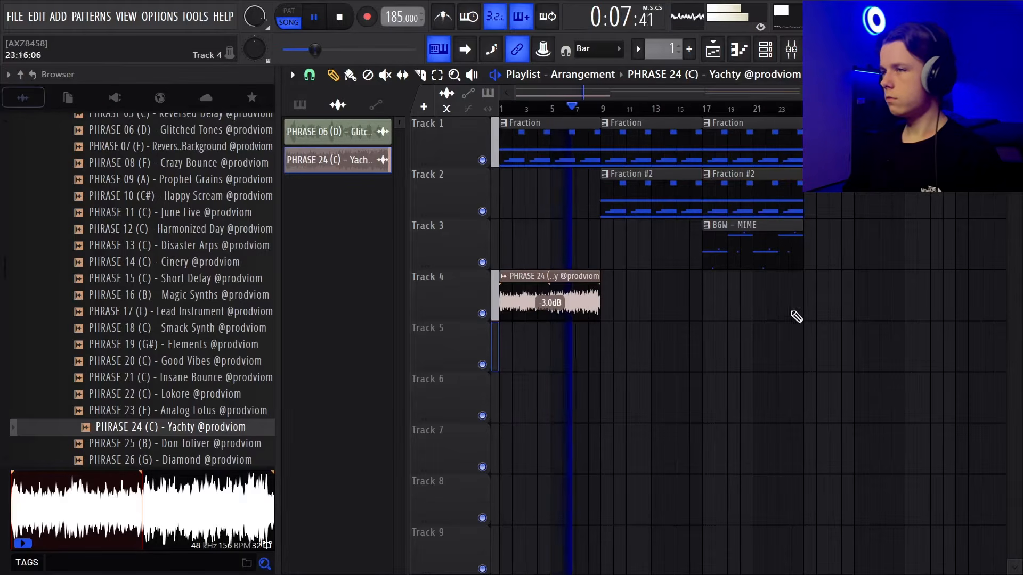
Step: Duplicate the PHRASE 24 clip on Track 4 and the BGW - MIME clip on Track 3 to bar 25
{"action": "left_click_drag", "start_coordinate": [546, 297], "coordinate": [851, 297]}
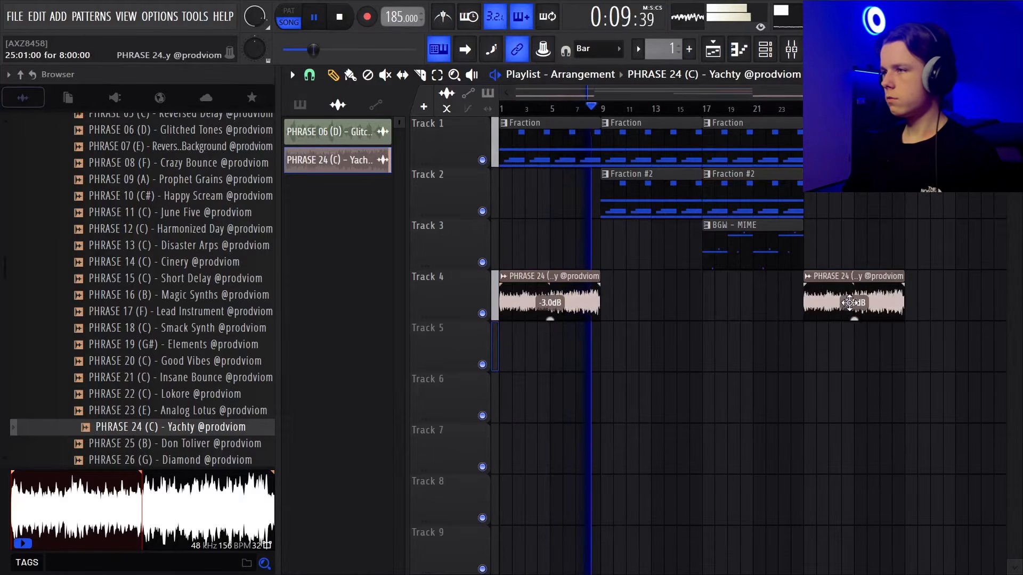
{"action": "left_click_drag", "start_coordinate": [748, 233], "coordinate": [748, 233]}
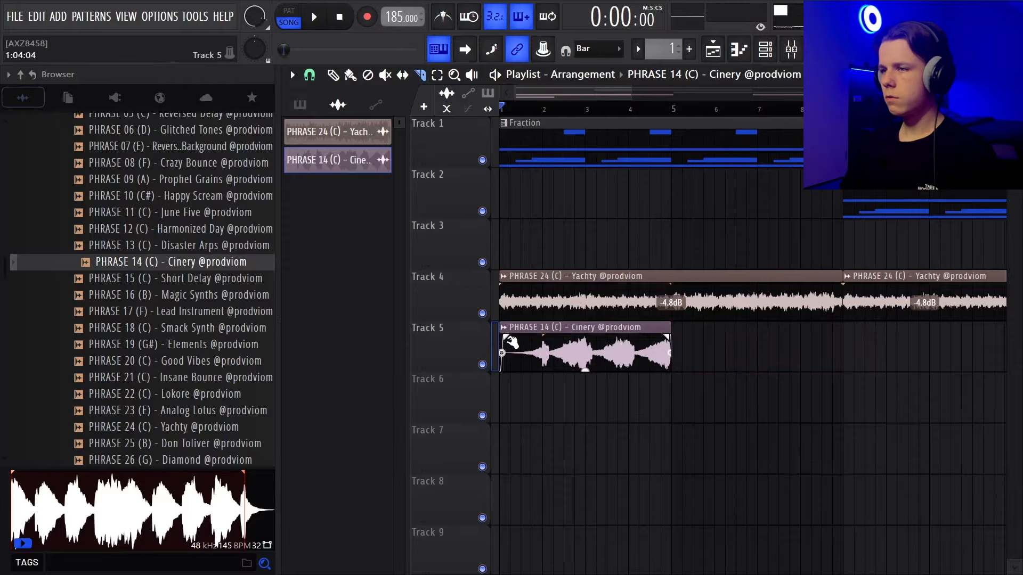
Step: Duplicate the PHRASE 14 (C) - Cinery clip on Track 5 so it also plays from bar 5
{"action": "key", "text": "space"}
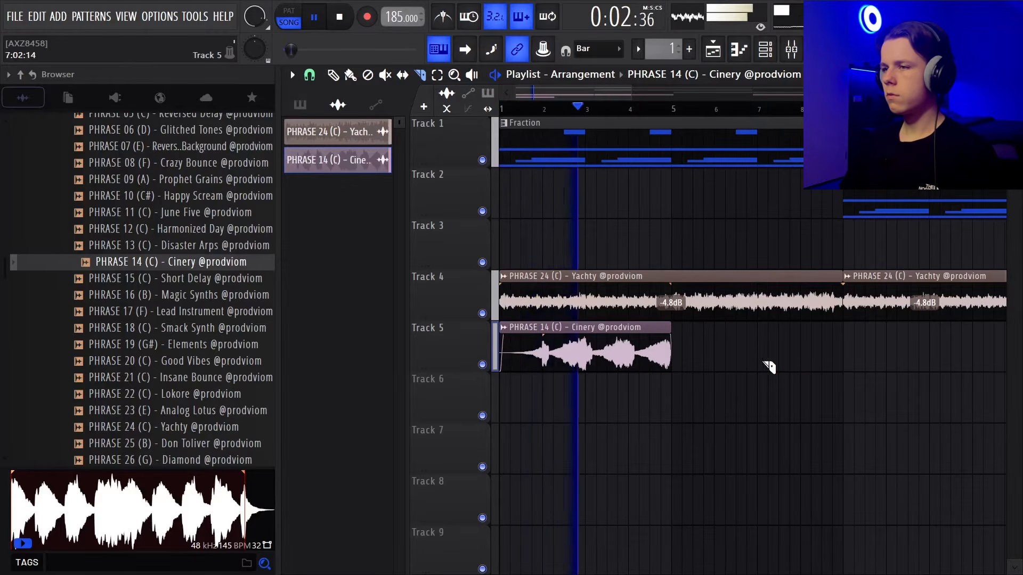
{"action": "left_click", "coordinate": [527, 359], "text": "ctrl"}
{"action": "key", "text": "ctrl+b"}
{"action": "scroll", "coordinate": [721, 386], "scroll_direction": "down", "scroll_amount": 2}
{"action": "scroll", "coordinate": [728, 392], "scroll_direction": "down", "scroll_amount": 1}
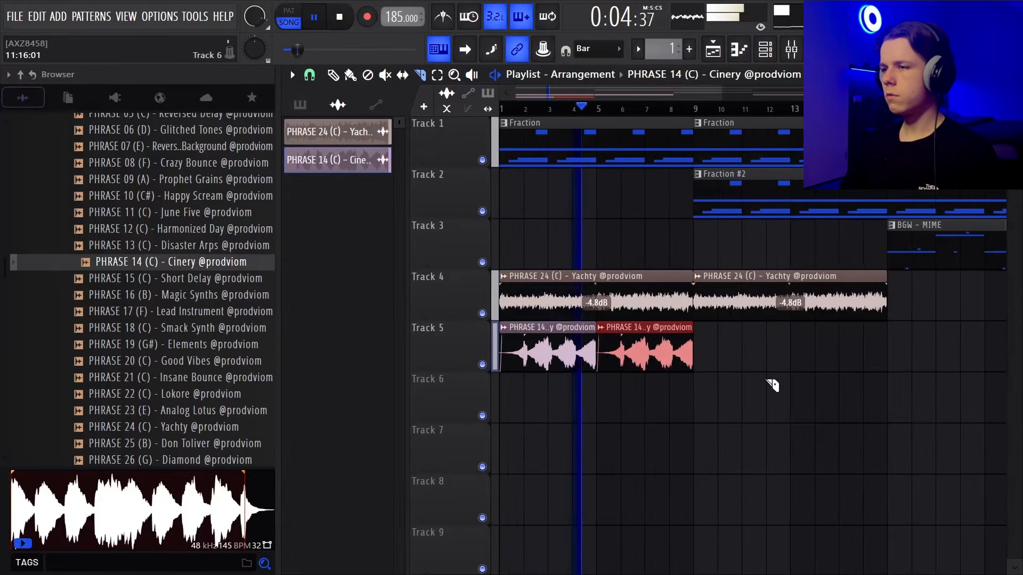
{"action": "scroll", "coordinate": [772, 383], "scroll_direction": "down", "scroll_amount": 2}
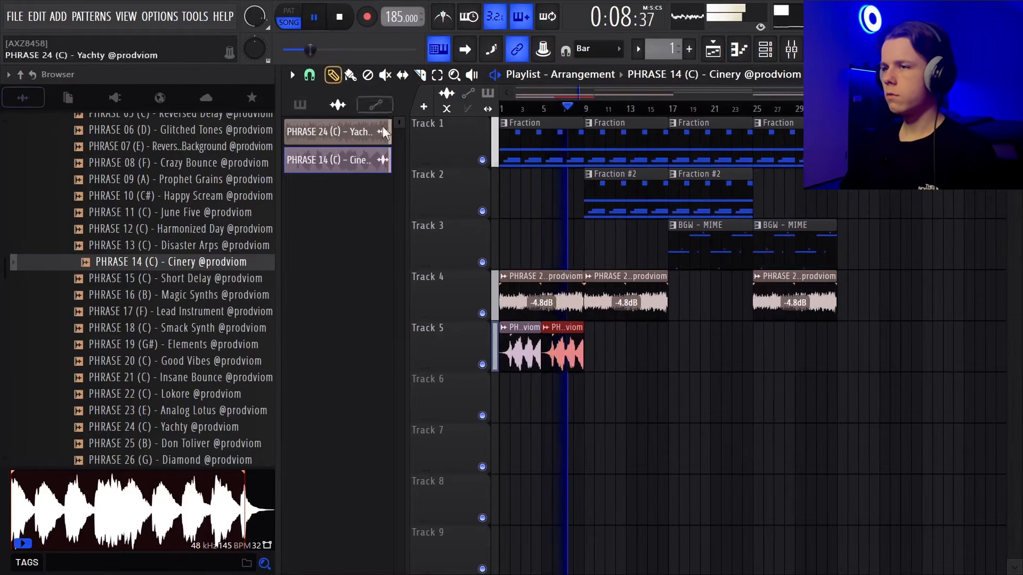
Step: Copy both Cinery clips on Track 5 so the pair also plays from bar 17
{"action": "left_click", "coordinate": [527, 354], "text": "ctrl"}
{"action": "left_click_drag", "start_coordinate": [528, 354], "coordinate": [697, 354]}
{"action": "left_click", "coordinate": [657, 392], "text": "ctrl"}
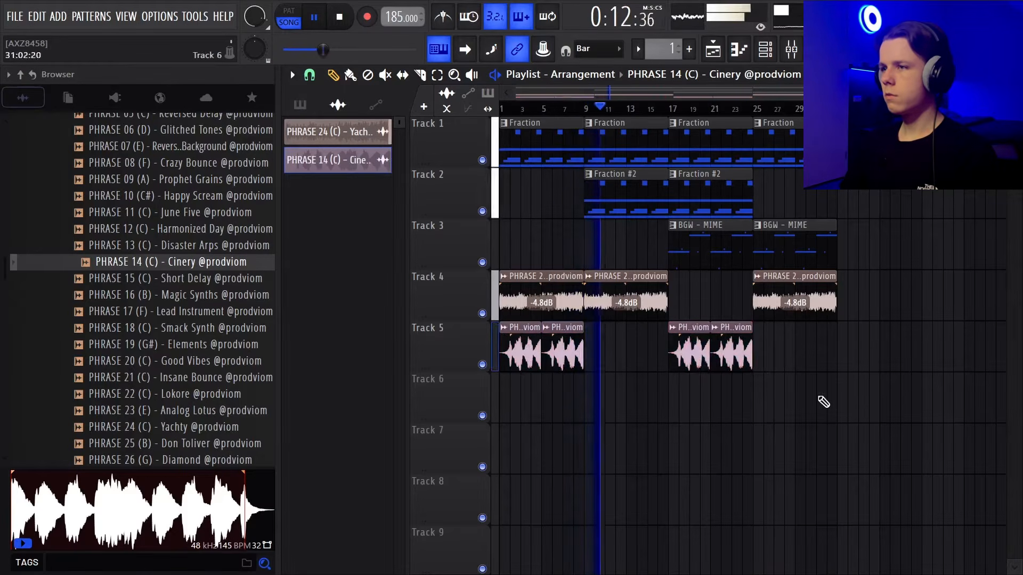
Step: Lower the volume of all Cinery clips on Track 5 to -4.1 dB and duplicate the bar 17 pair to bar 25
{"action": "left_click", "coordinate": [428, 346]}
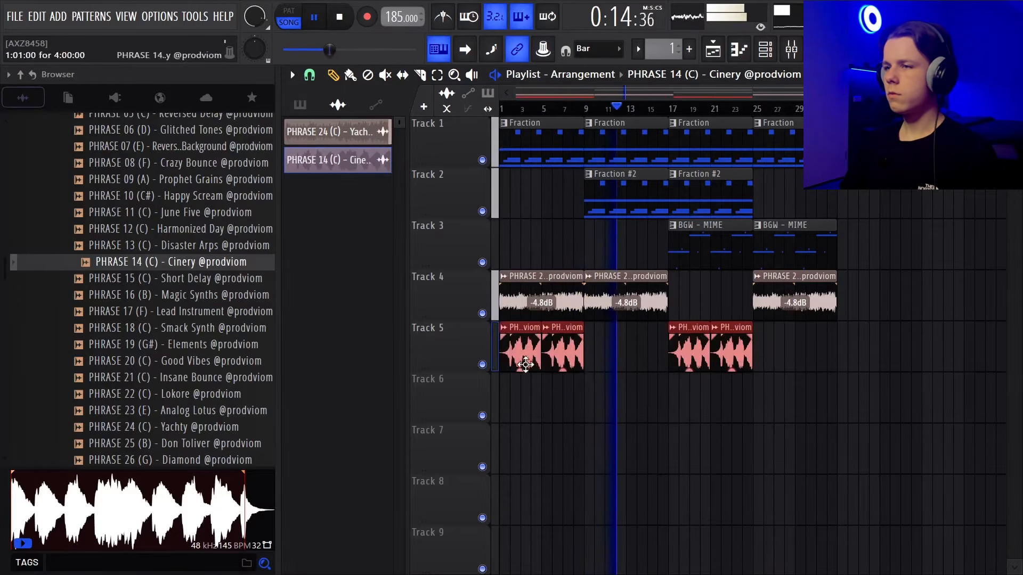
{"action": "left_click_drag", "start_coordinate": [520, 367], "coordinate": [521, 379]}
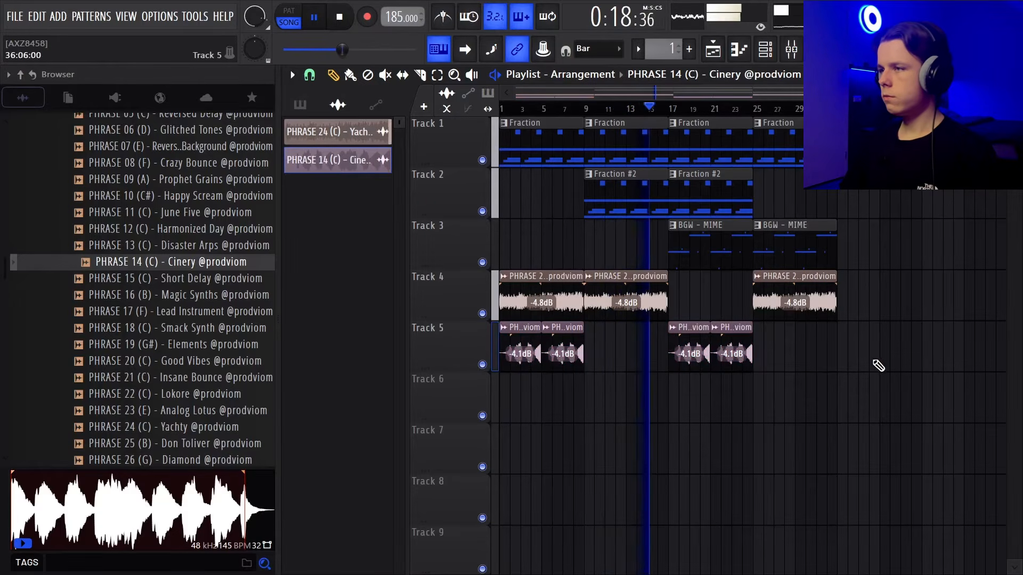
{"action": "left_click_drag", "start_coordinate": [878, 365], "coordinate": [612, 370]}
{"action": "key", "text": "ctrl+b"}
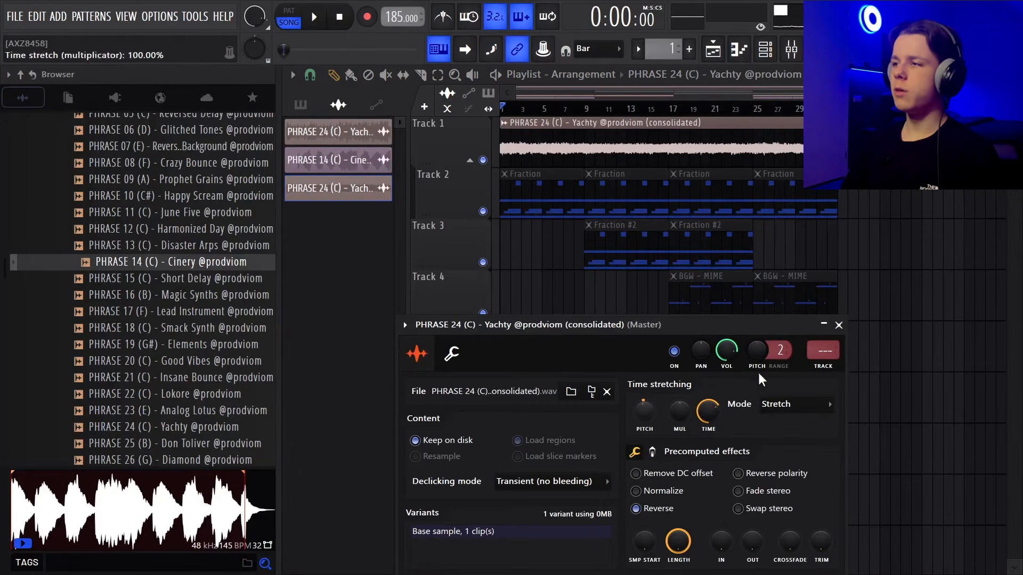
Step: Check the sample settings of the consolidated PHRASE 24 clip on Track 1
{"action": "left_click", "coordinate": [838, 325]}
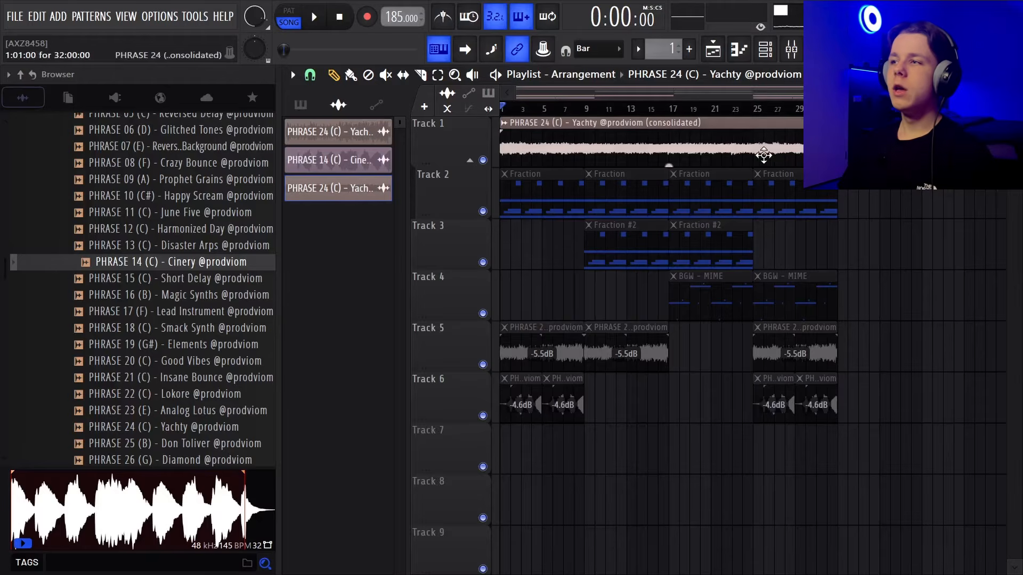
{"action": "double_click", "coordinate": [763, 154]}
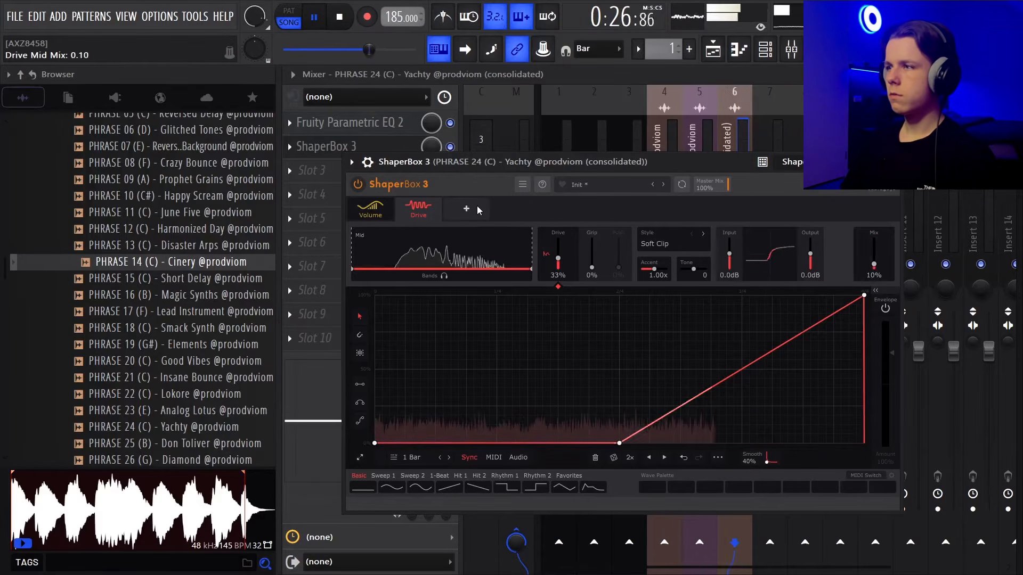
Step: Remove the Width shaper from the DEYFLO - TRADEOFF ShaperBox preset on the consolidated PHRASE 24 mixer track
{"action": "left_click", "coordinate": [642, 187]}
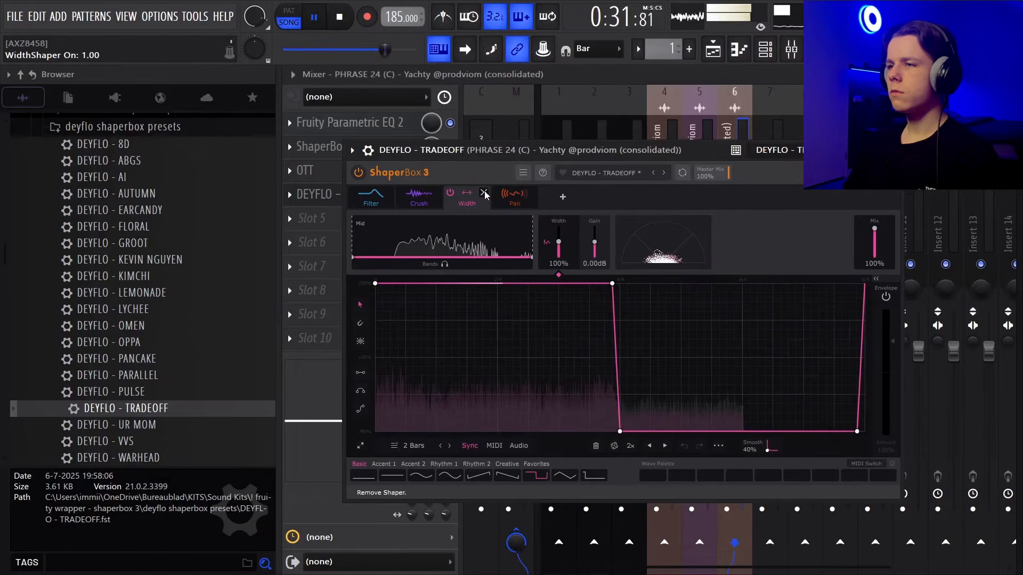
{"action": "left_click", "coordinate": [483, 193]}
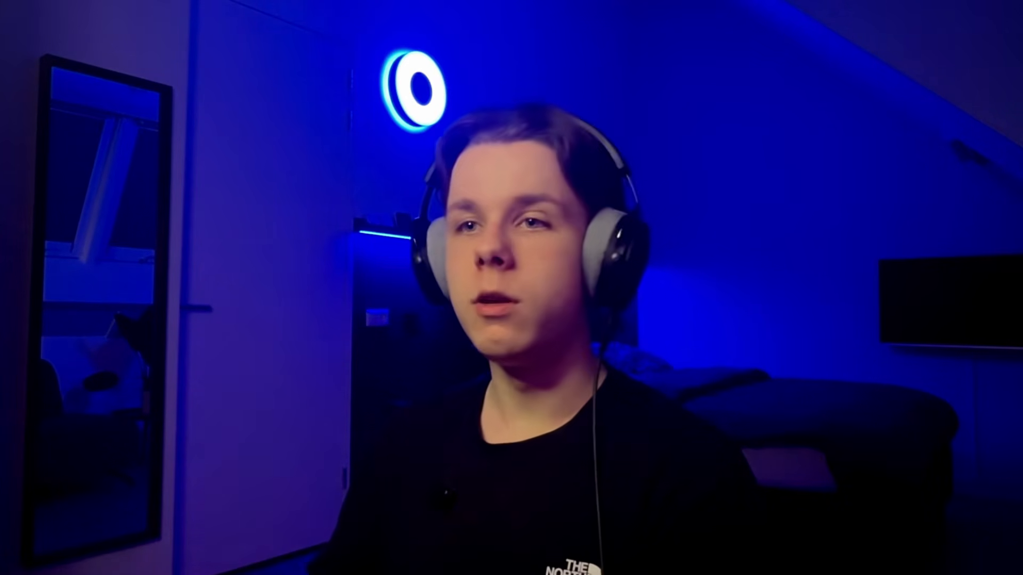
Step: Add another C5 hit to the Snare - [Counter] pattern in bar 4 and duplicate the whole pattern into bars 5 to 8
{"action": "key", "text": "space"}
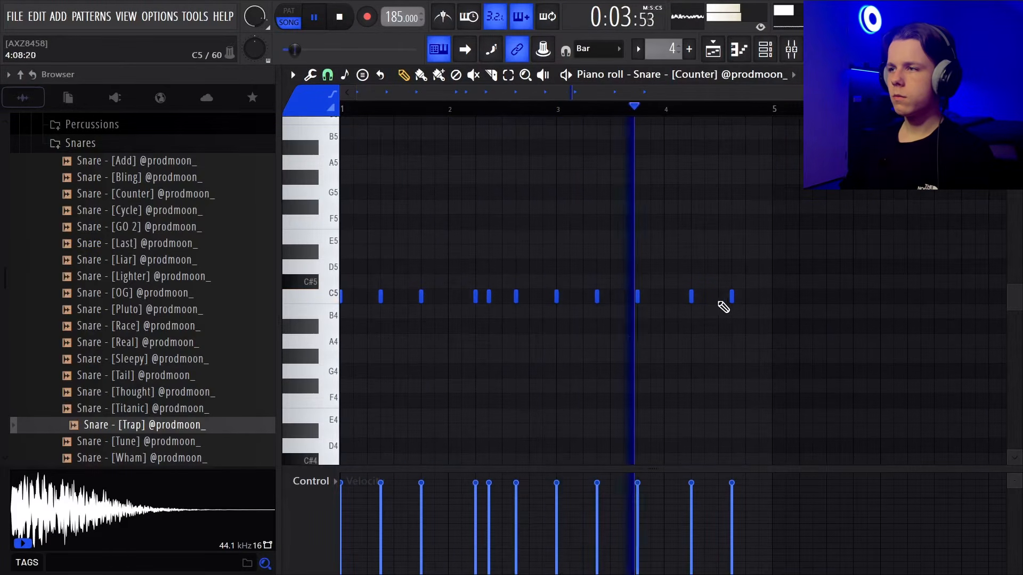
{"action": "left_click", "coordinate": [704, 297]}
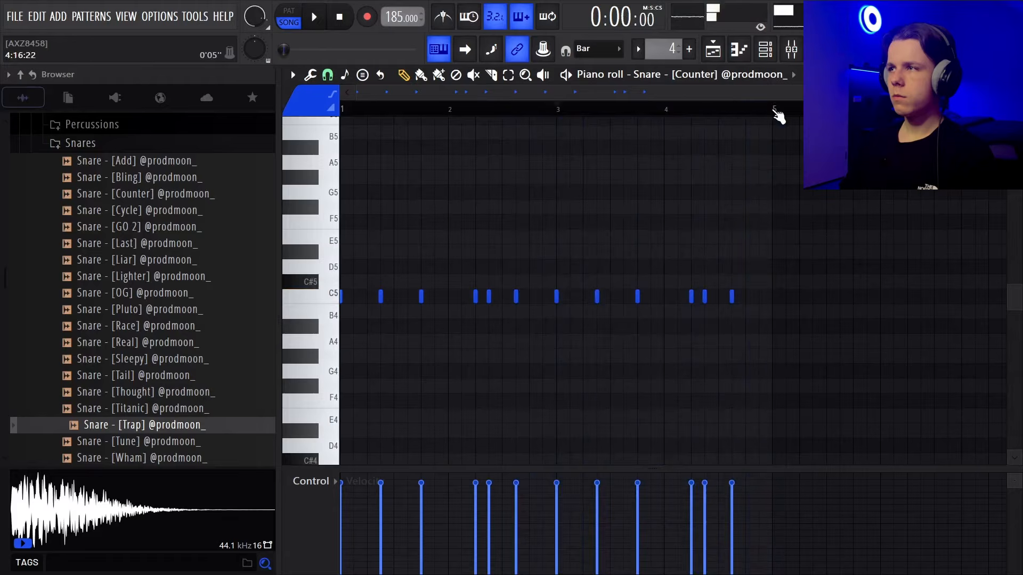
{"action": "key", "text": "ctrl+a"}
{"action": "key", "text": "space"}
{"action": "key", "text": "ctrl+b"}
{"action": "key", "text": "ctrl+d"}
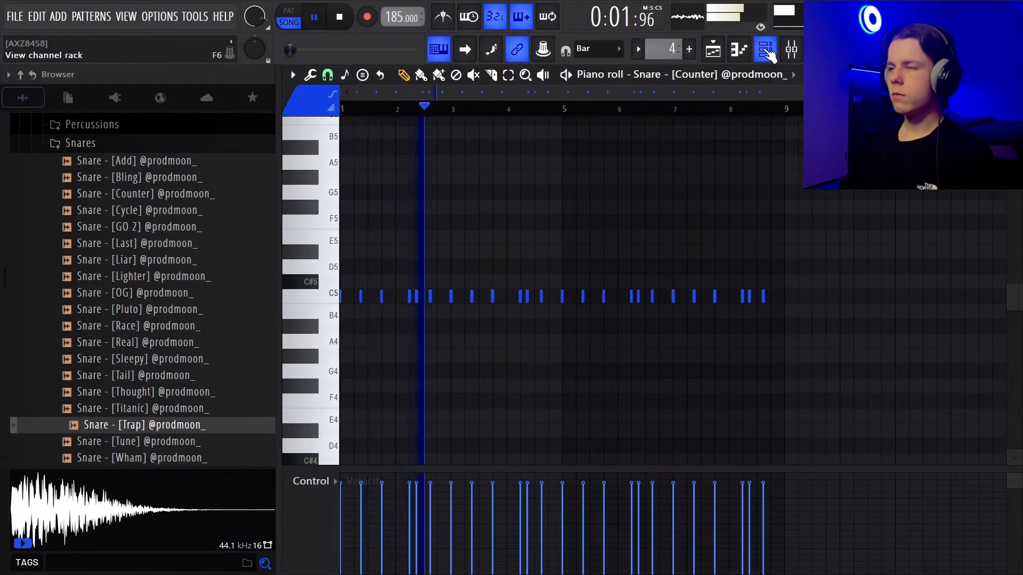
Step: Place Snare - [Trap] hits on steps 9 and 25 in the channel rack
{"action": "left_click", "coordinate": [766, 50]}
{"action": "key", "text": "space"}
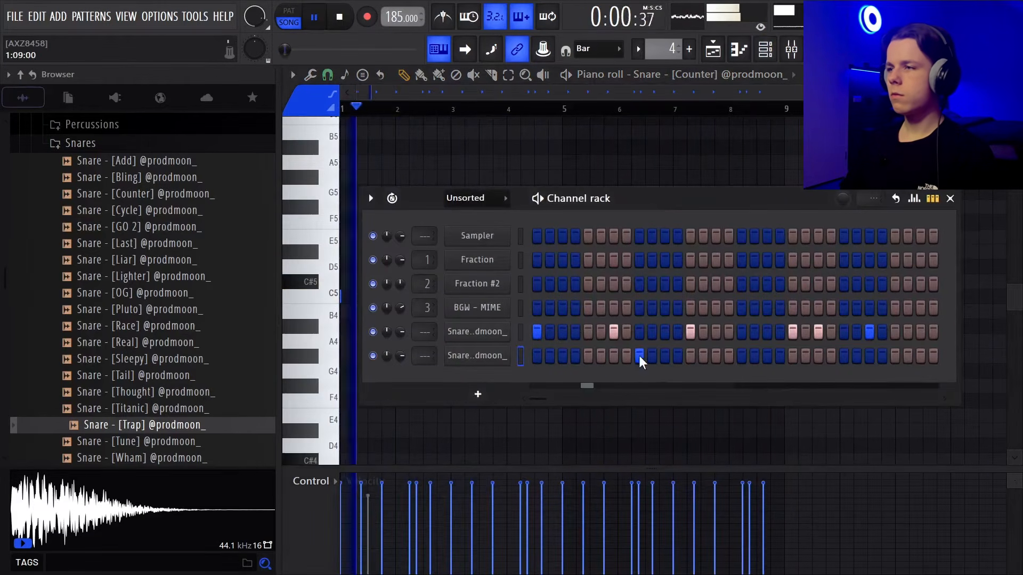
{"action": "left_click", "coordinate": [638, 356]}
{"action": "left_click", "coordinate": [844, 356]}
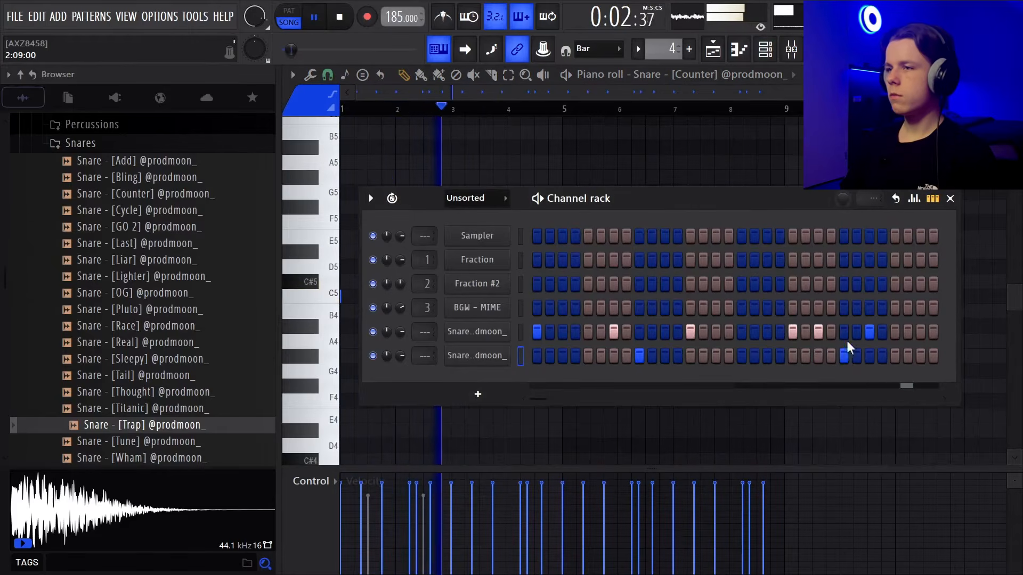
Step: Send the Snare - [Trap] hits to the piano roll and duplicate them to fill all eight bars
{"action": "right_click", "coordinate": [499, 367]}
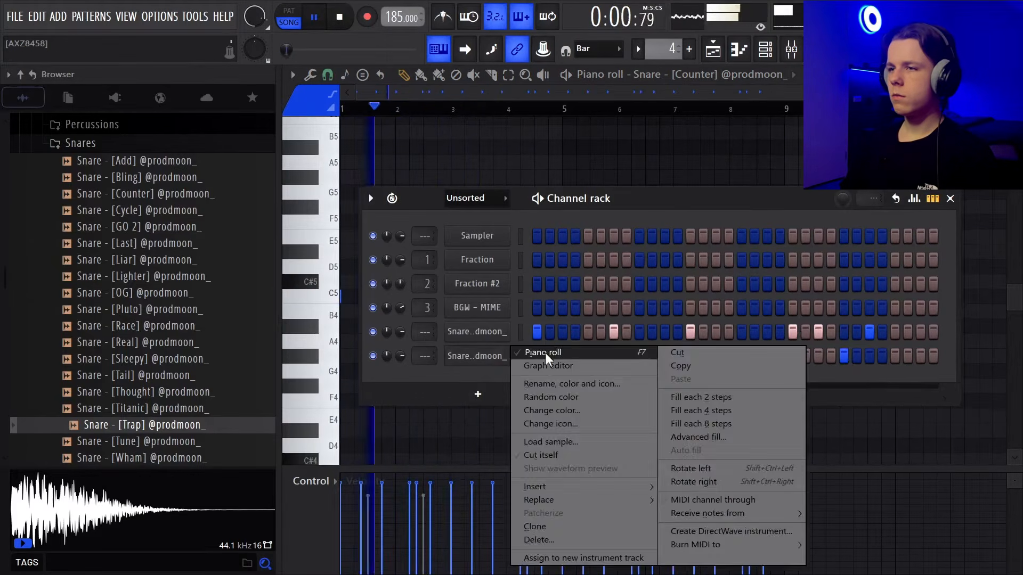
{"action": "left_click", "coordinate": [482, 353]}
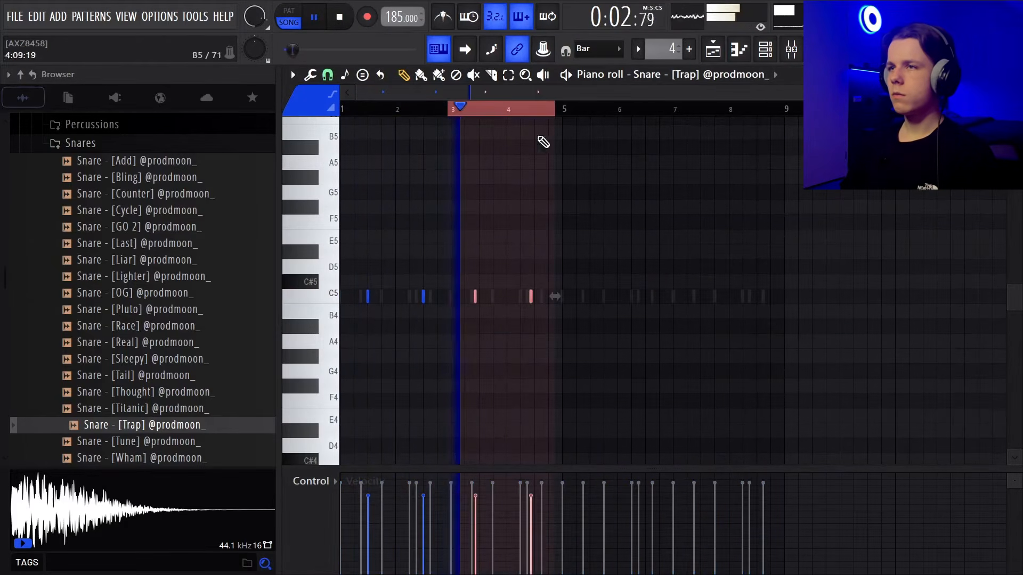
{"action": "left_click_drag", "start_coordinate": [457, 116], "coordinate": [171, 196]}
{"action": "key", "text": "ctrl+b"}
{"action": "key", "text": "ctrl+b"}
{"action": "key", "text": "ctrl+b"}
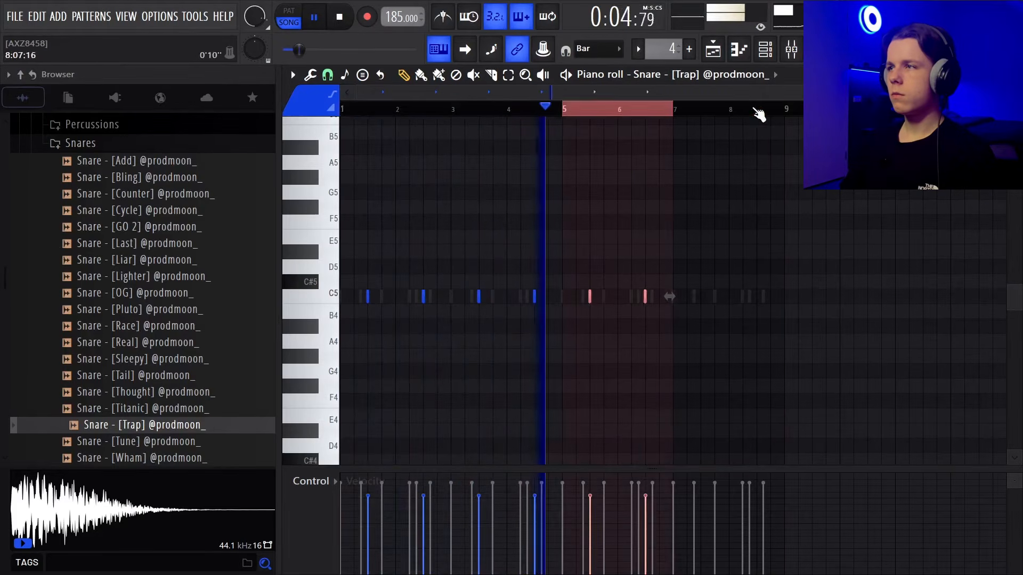
{"action": "left_click", "coordinate": [762, 113], "text": "ctrl"}
Step: Lengthen all Snare - [Trap] notes together and transpose them down to A4
{"action": "key", "text": "ctrl+a"}
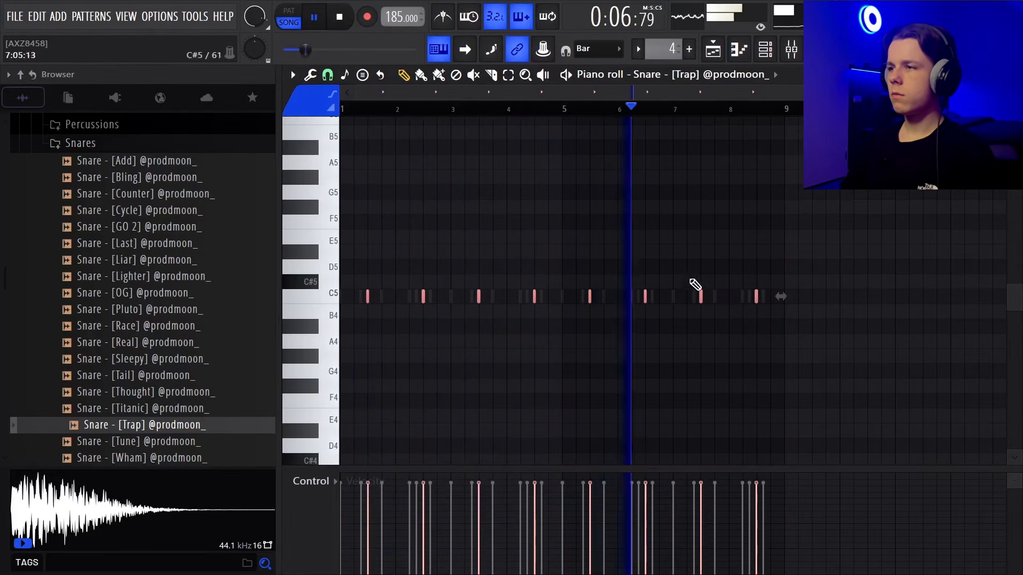
{"action": "left_click_drag", "start_coordinate": [702, 297], "coordinate": [708, 296]}
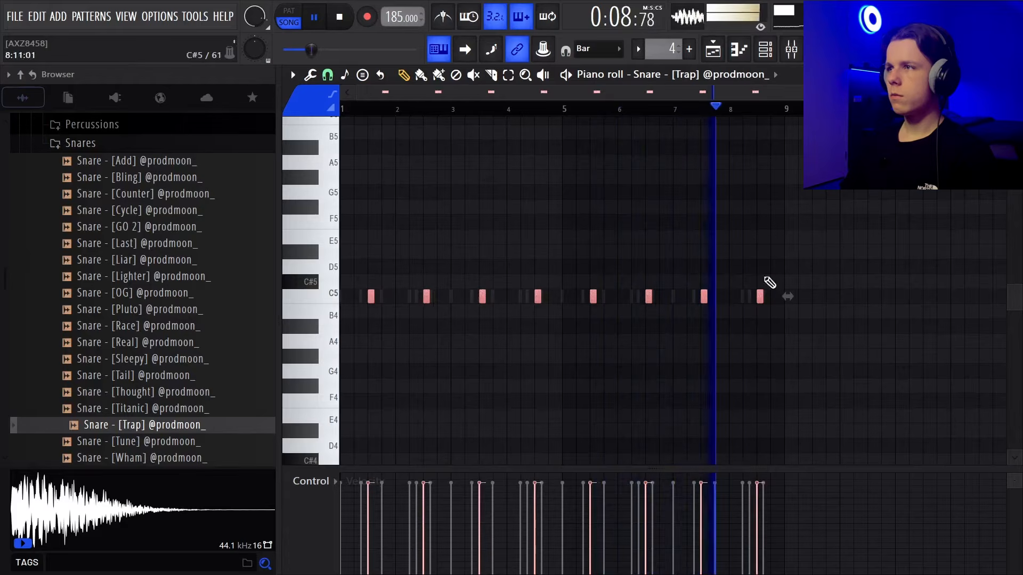
{"action": "left_click", "coordinate": [817, 215]}
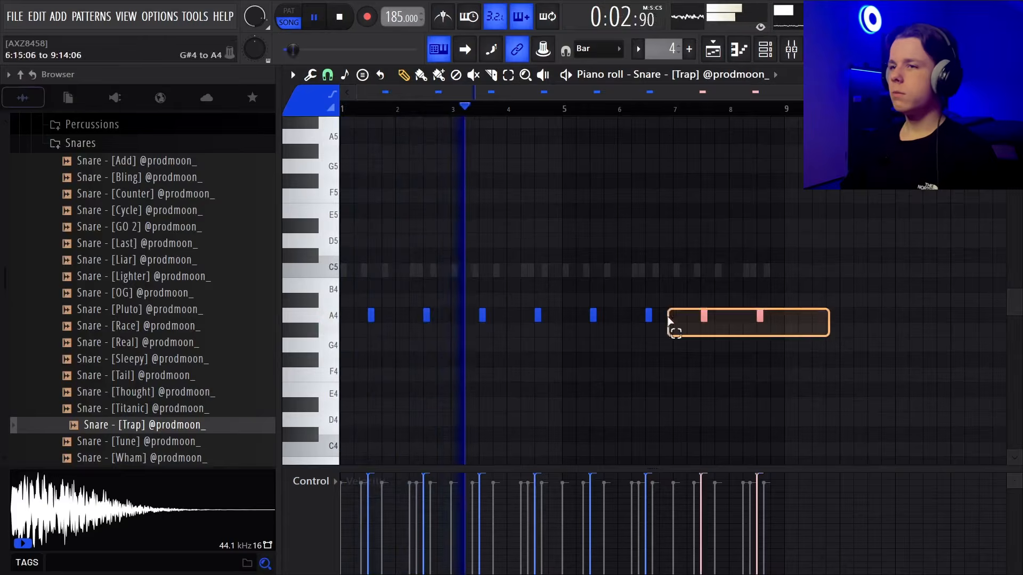
{"action": "key", "text": "ctrl+a"}
{"action": "left_click", "coordinate": [826, 290]}
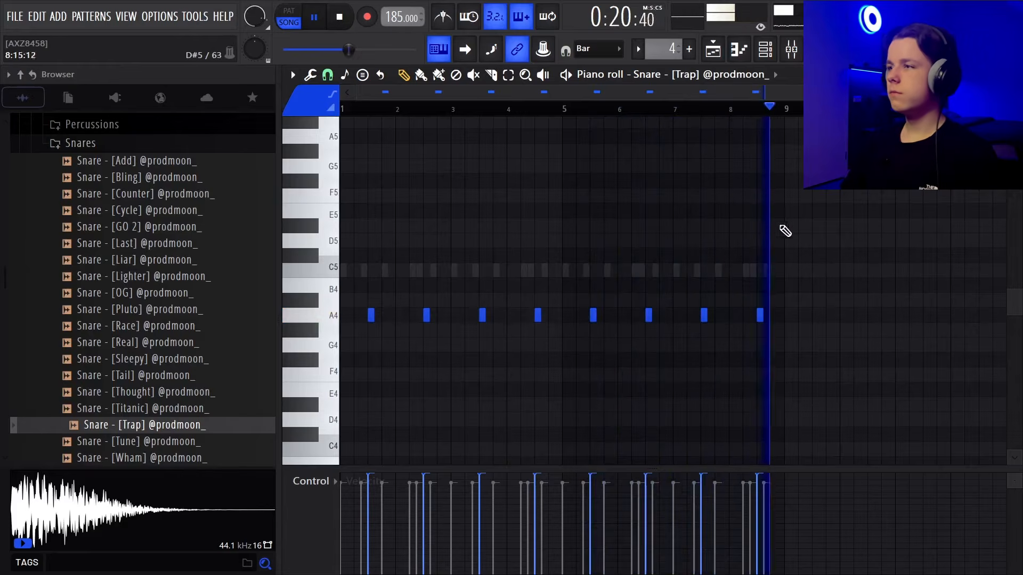
Step: Load 808 - [Spinz] as a new channel below the snares and open its sampler settings
{"action": "left_click", "coordinate": [157, 306]}
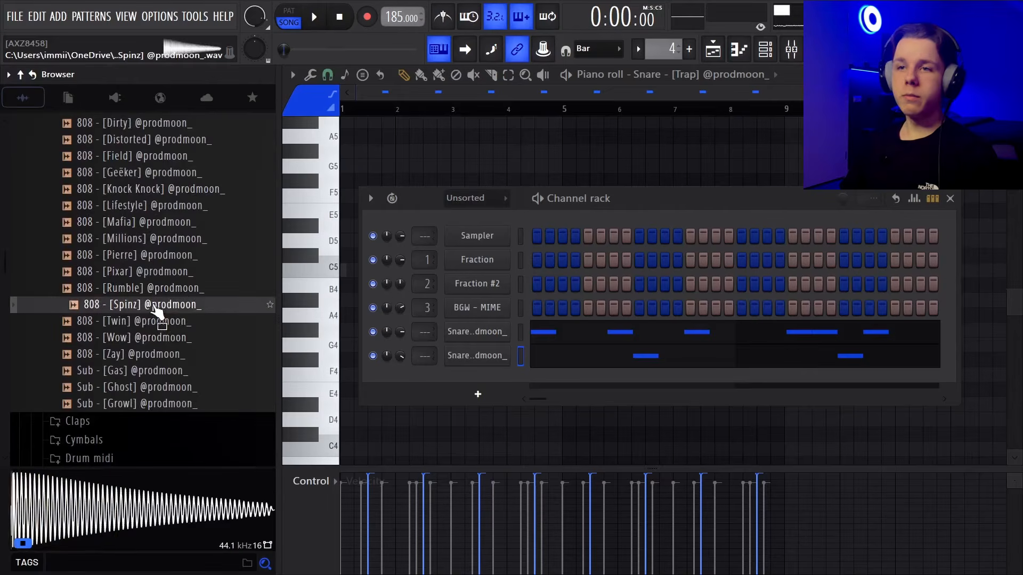
{"action": "left_click_drag", "start_coordinate": [159, 312], "coordinate": [495, 379]}
{"action": "left_click", "coordinate": [491, 379]}
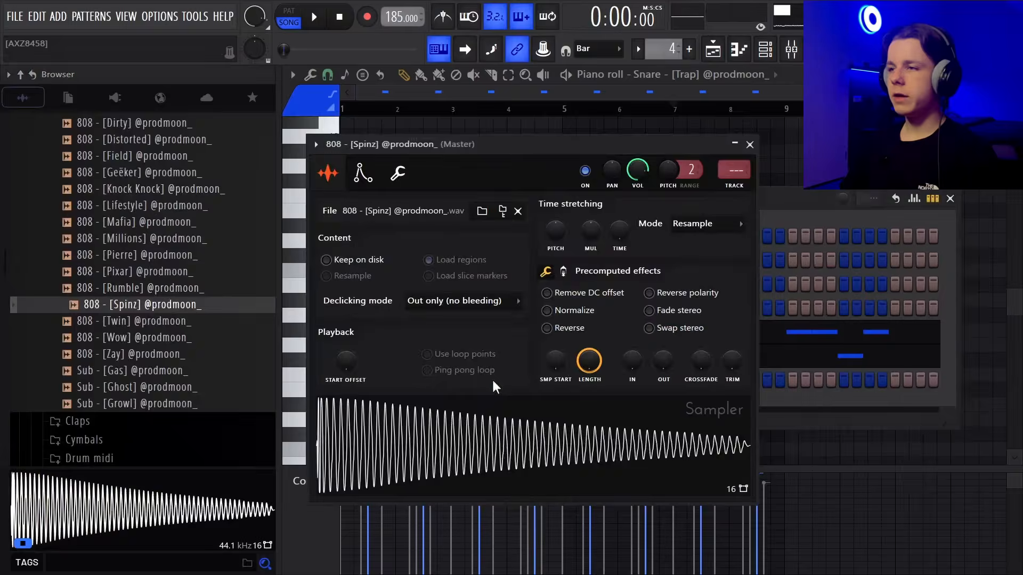
Step: Boost the 808 - [Spinz] sample, add a slight fade-out, and close its sampler settings
{"action": "left_click_drag", "start_coordinate": [565, 313], "coordinate": [566, 308]}
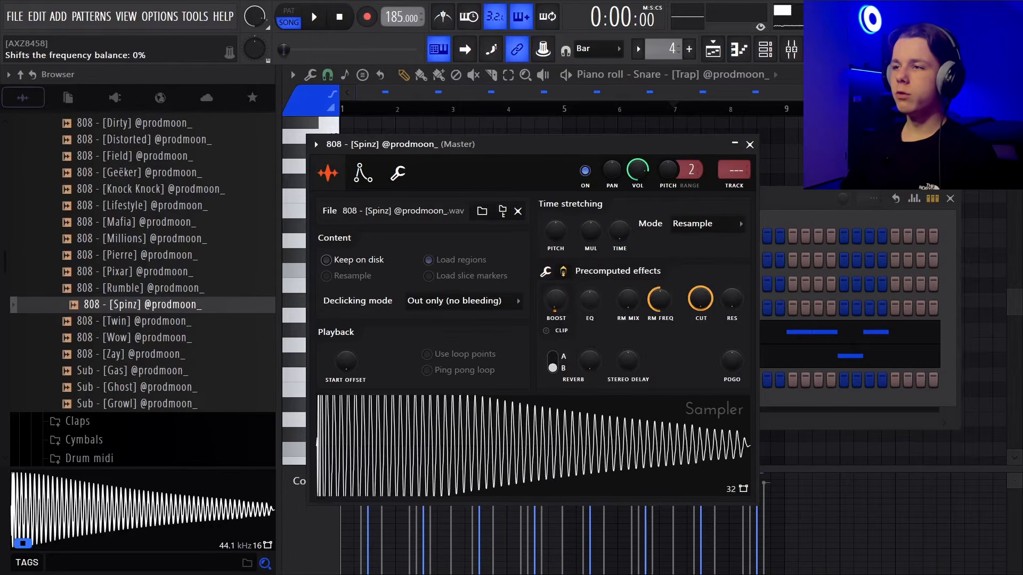
{"action": "left_click_drag", "start_coordinate": [663, 362], "coordinate": [663, 358]}
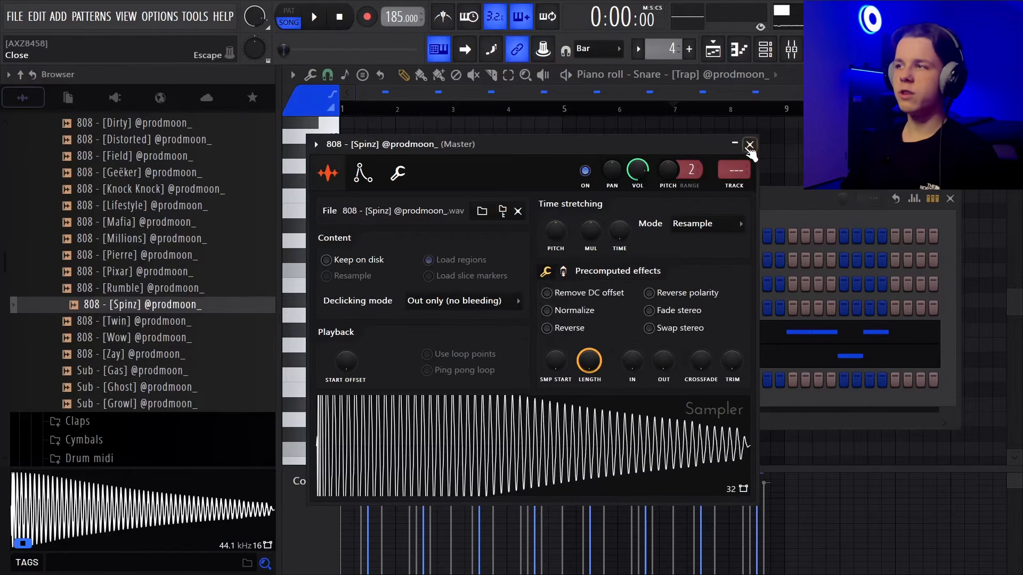
{"action": "left_click", "coordinate": [749, 145]}
Step: Set 808 - [Spinz] to cut itself and place a C5 note at the start of bar 1 in its piano roll
{"action": "right_click", "coordinate": [498, 381]}
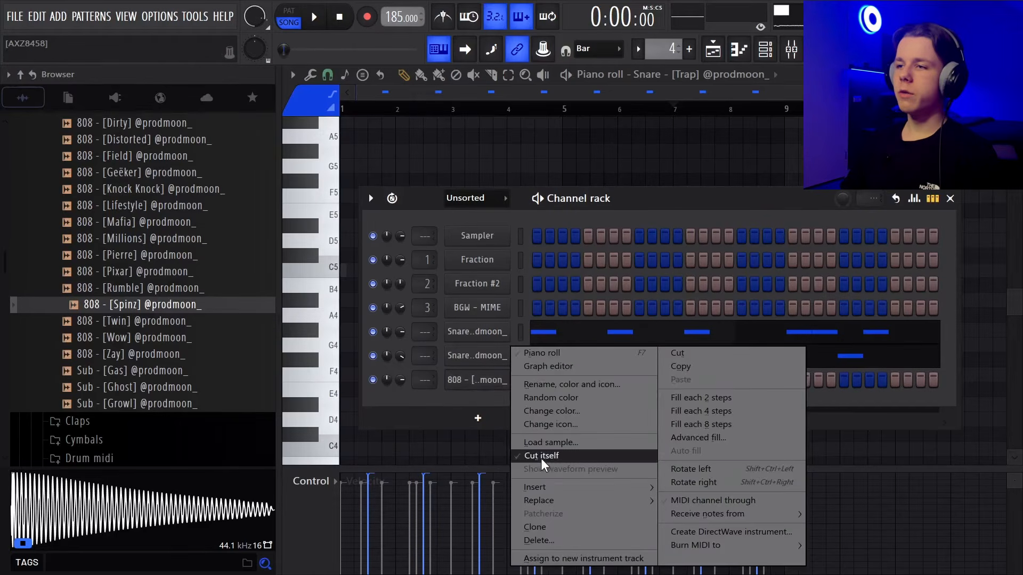
{"action": "left_click", "coordinate": [531, 353]}
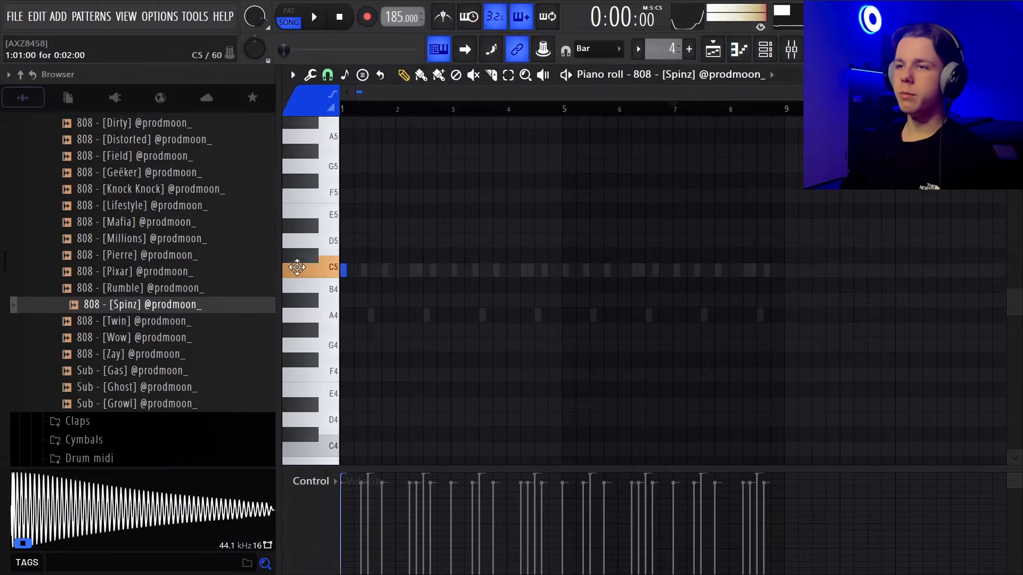
{"action": "scroll", "coordinate": [347, 296], "scroll_direction": "up", "scroll_amount": 5}
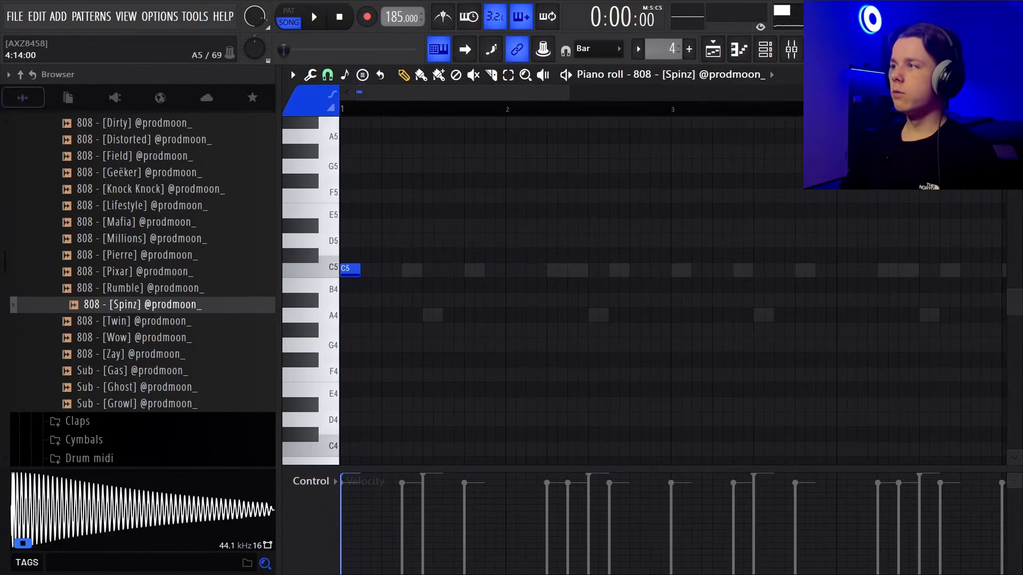
{"action": "scroll", "coordinate": [311, 160], "scroll_direction": "down", "scroll_amount": 1}
{"action": "scroll", "coordinate": [414, 288], "scroll_direction": "up", "scroll_amount": 2}
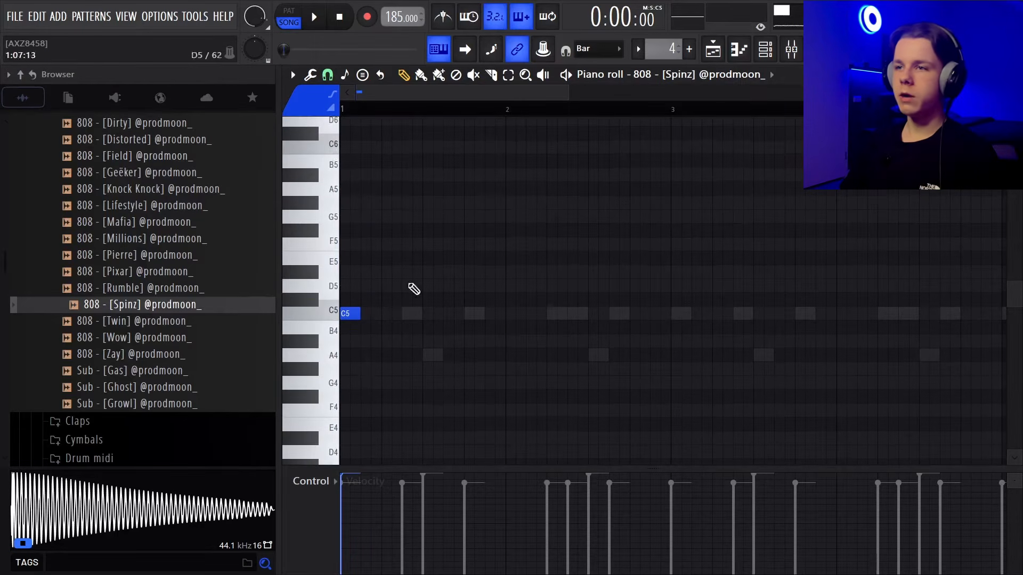
{"action": "scroll", "coordinate": [397, 318], "scroll_direction": "down", "scroll_amount": 3}
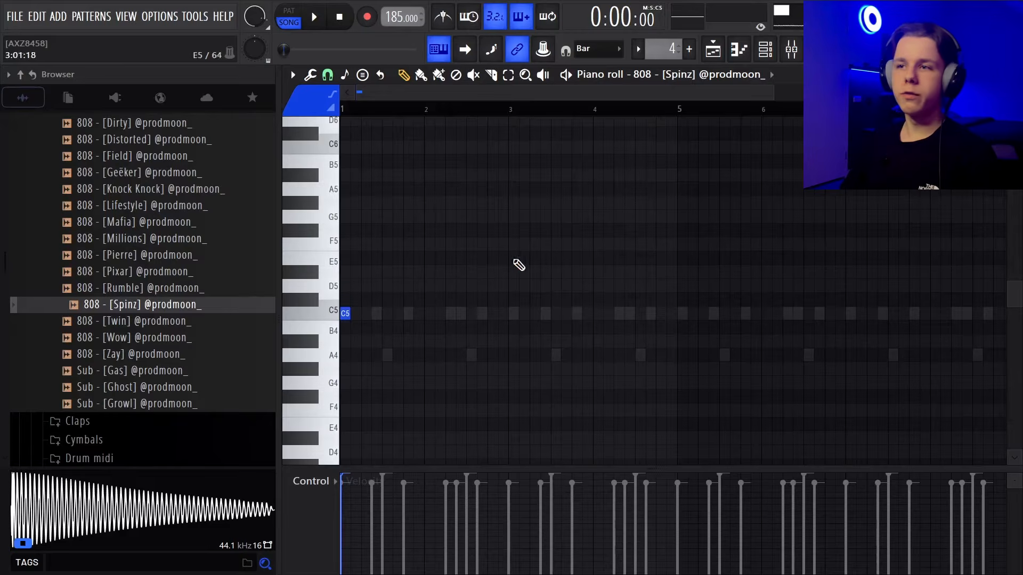
{"action": "key", "text": "space"}
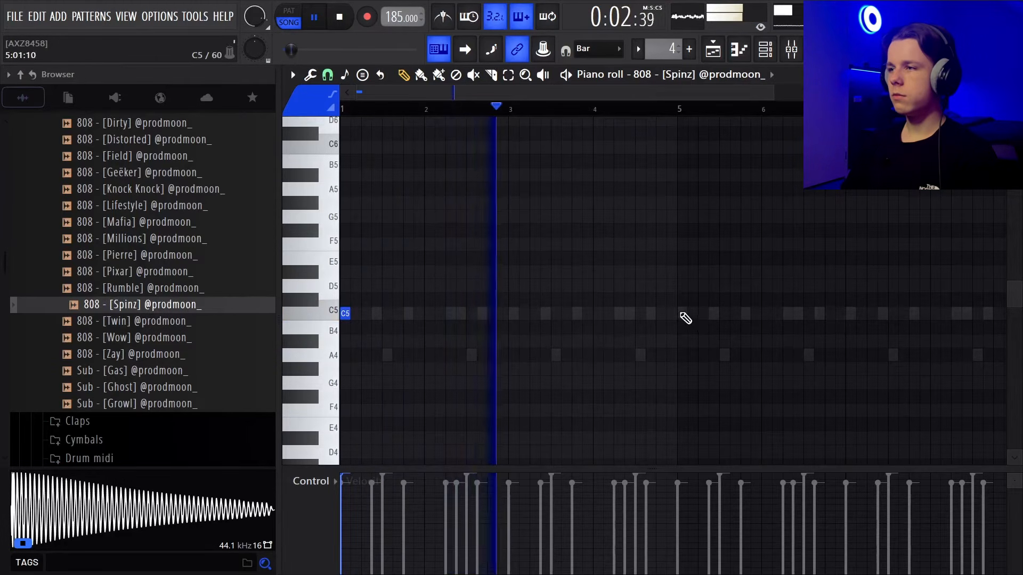
Step: Lengthen the 808 - [Spinz] C5 note to four bars and place a second four-bar C5 note at bar 5
{"action": "scroll", "coordinate": [761, 322], "scroll_direction": "down", "scroll_amount": 2}
{"action": "left_click_drag", "start_coordinate": [799, 331], "coordinate": [557, 341]}
{"action": "left_click", "coordinate": [568, 348]}
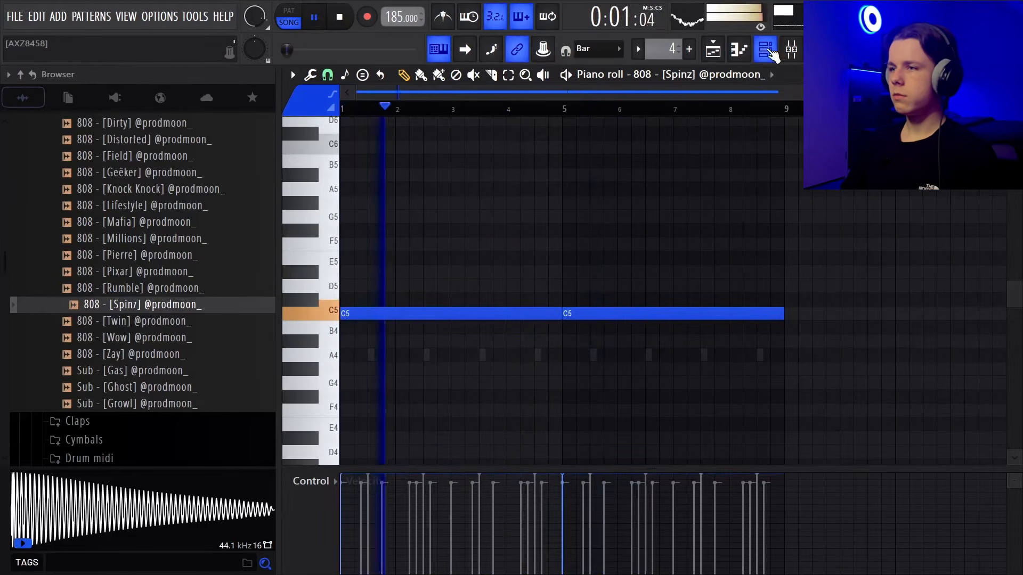
Step: Open the 808 - [Spinz] sampler settings and look through its precomputed effects
{"action": "left_click", "coordinate": [774, 52]}
{"action": "left_click", "coordinate": [479, 381]}
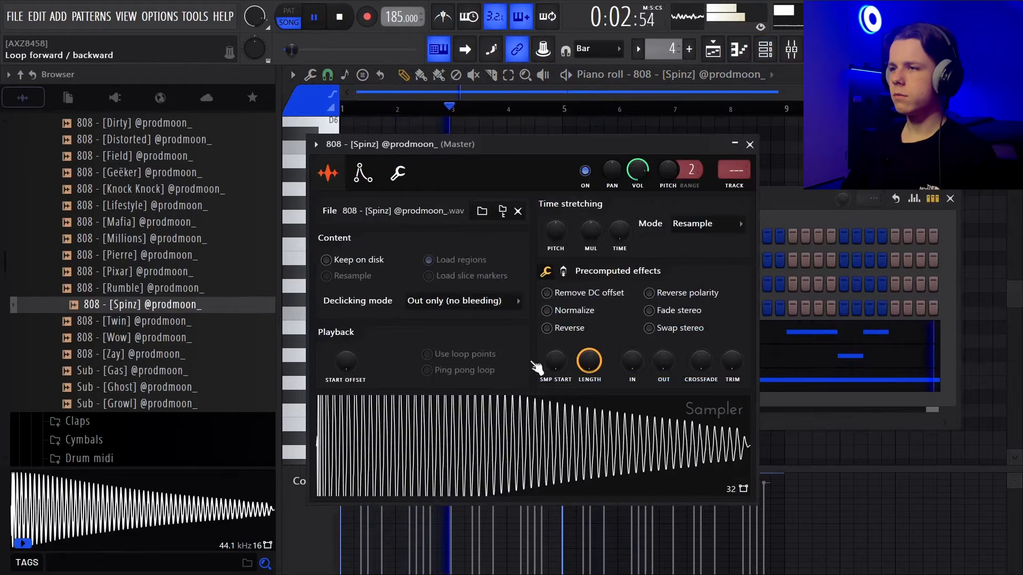
{"action": "left_click", "coordinate": [563, 270]}
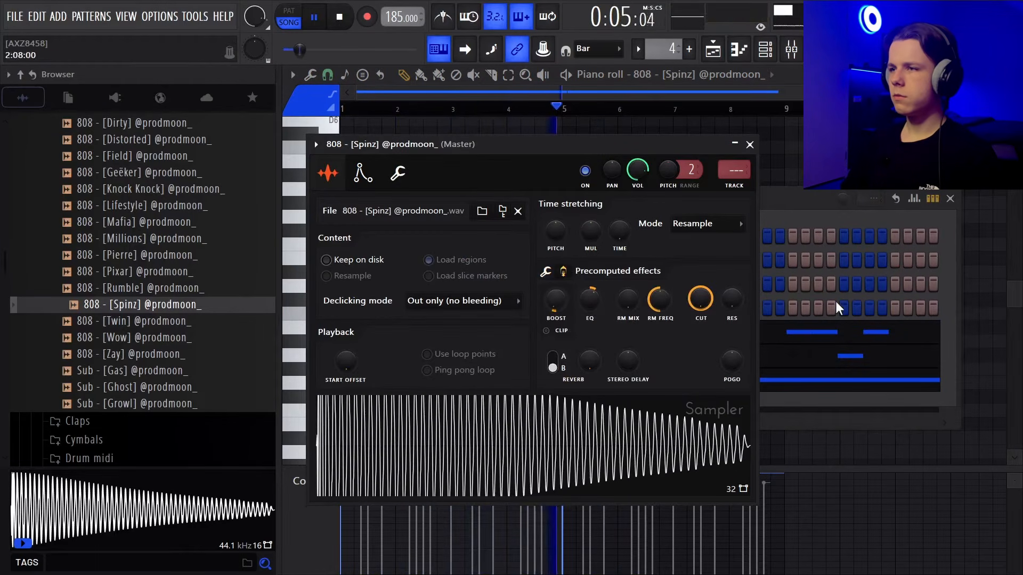
{"action": "left_click", "coordinate": [563, 273]}
{"action": "left_click", "coordinate": [565, 272]}
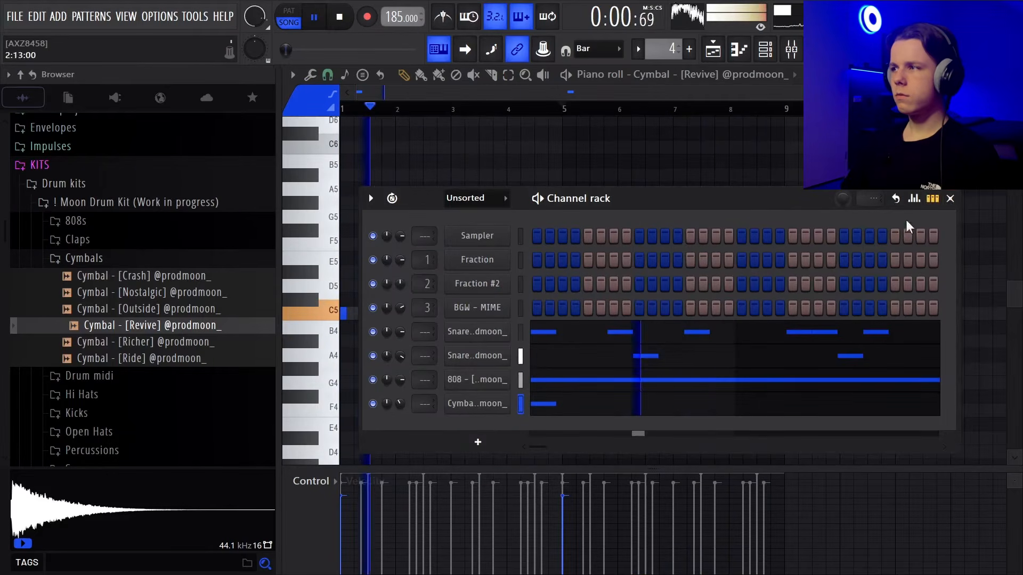
Step: Load Open Hat - [Fast] as a new channel and place a roll of four short C5 notes just before bar 3
{"action": "left_click", "coordinate": [951, 199]}
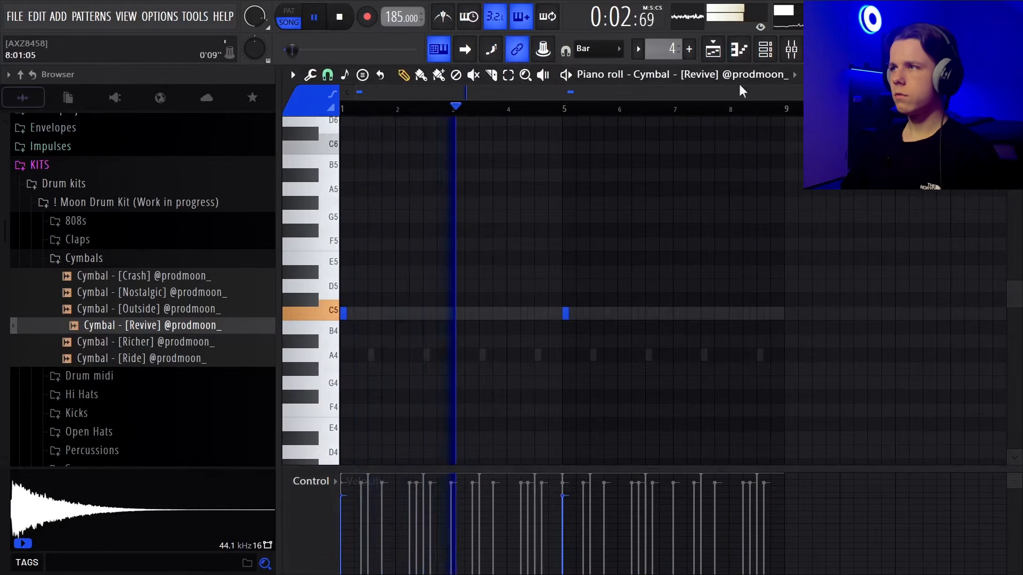
{"action": "left_click", "coordinate": [765, 49]}
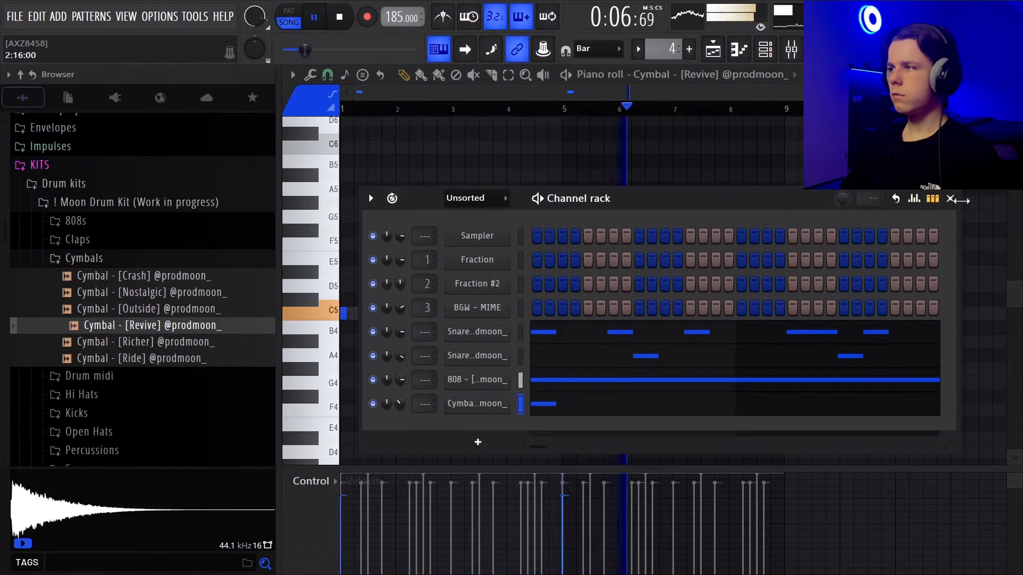
{"action": "left_click", "coordinate": [951, 199]}
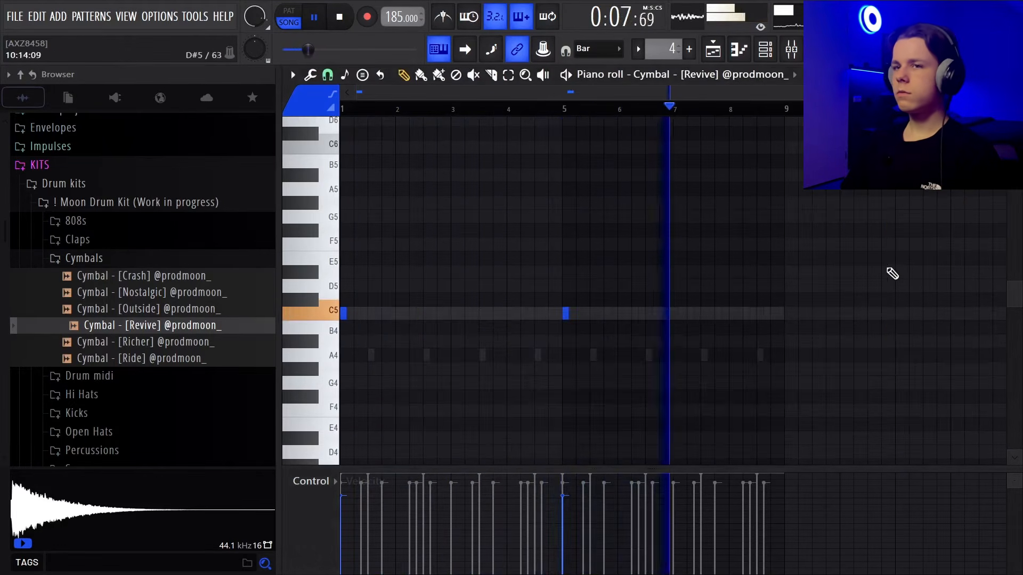
{"action": "left_click", "coordinate": [176, 257]}
{"action": "left_click", "coordinate": [132, 334]}
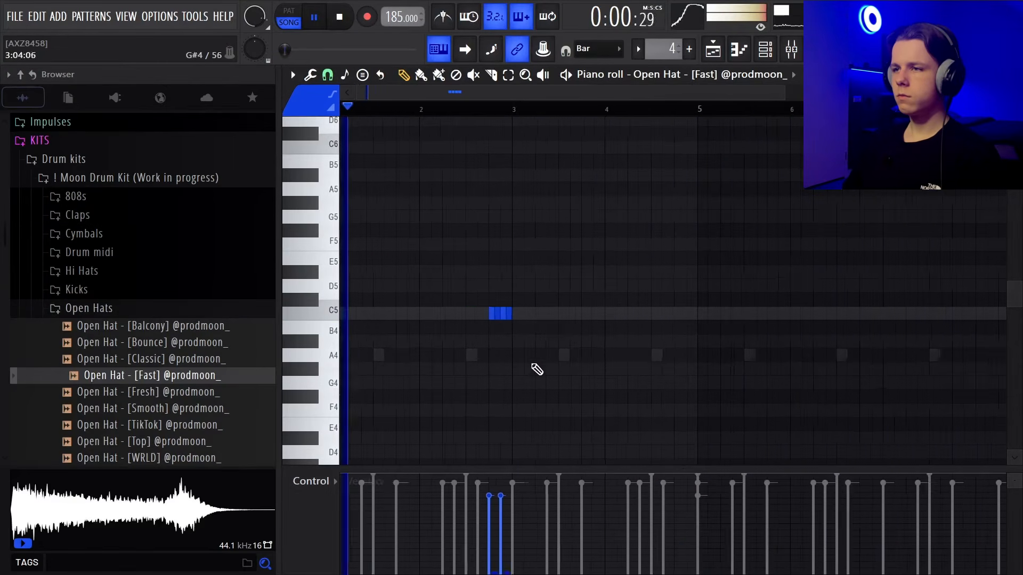
{"action": "scroll", "coordinate": [522, 309], "scroll_direction": "up", "scroll_amount": 3}
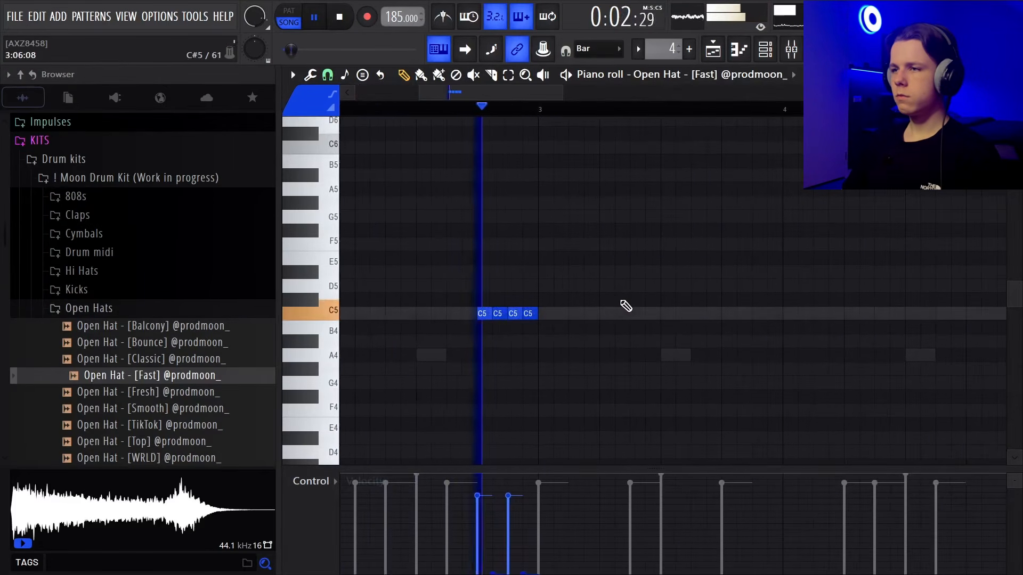
{"action": "scroll", "coordinate": [625, 305], "scroll_direction": "down", "scroll_amount": 5}
Step: Duplicate the first four bars of Open Hat - [Fast] to bar 5 and adjust the channel's panning
{"action": "left_click_drag", "start_coordinate": [599, 111], "coordinate": [14, 198]}
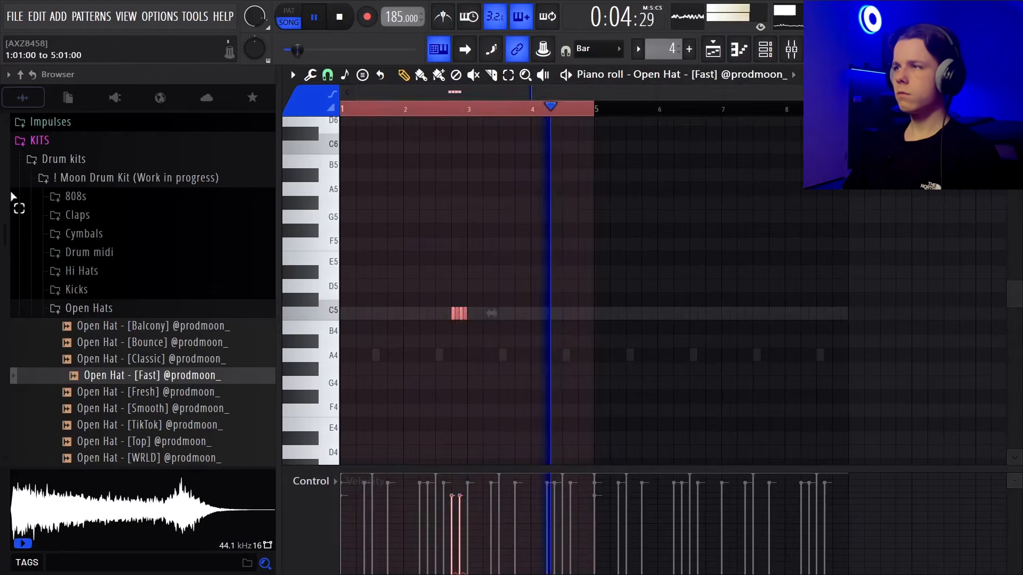
{"action": "left_click", "coordinate": [765, 49]}
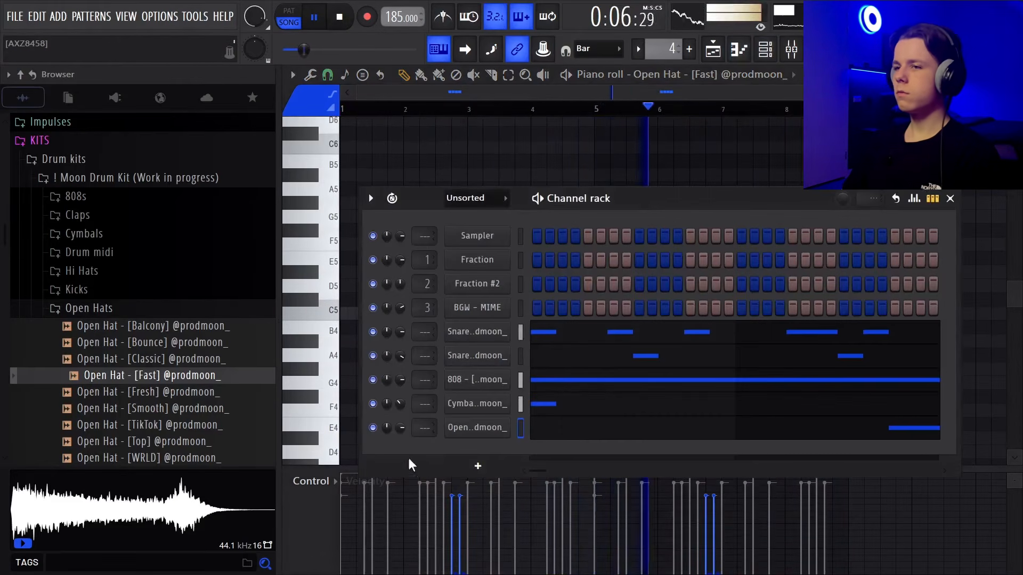
{"action": "mouse_move", "coordinate": [387, 428]}
{"action": "left_mouse_down"}
{"action": "mouse_move", "coordinate": [387, 407]}
{"action": "mouse_move", "coordinate": [401, 444]}
{"action": "mouse_move", "coordinate": [387, 431]}
{"action": "left_mouse_up"}
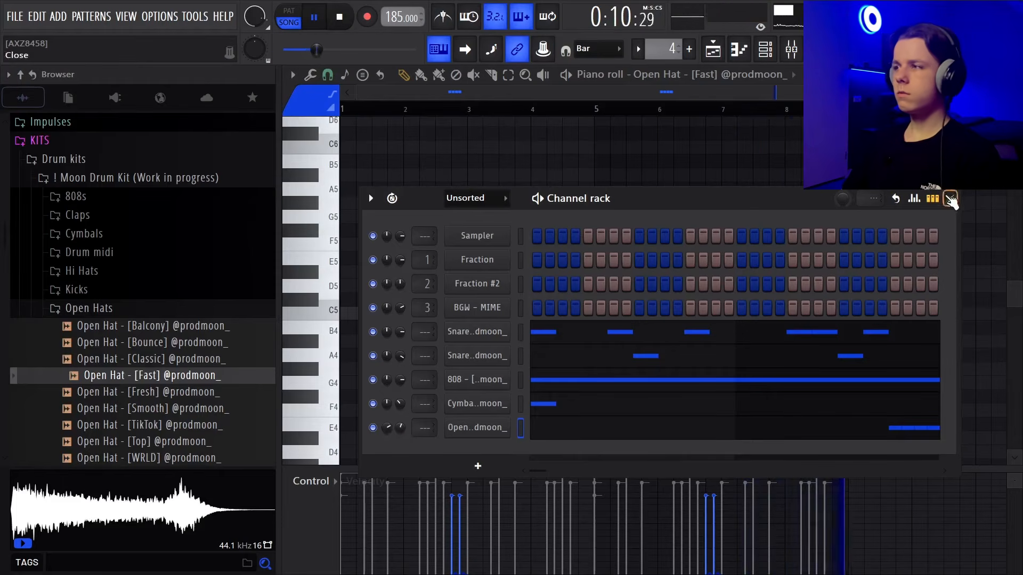
{"action": "left_click", "coordinate": [950, 199]}
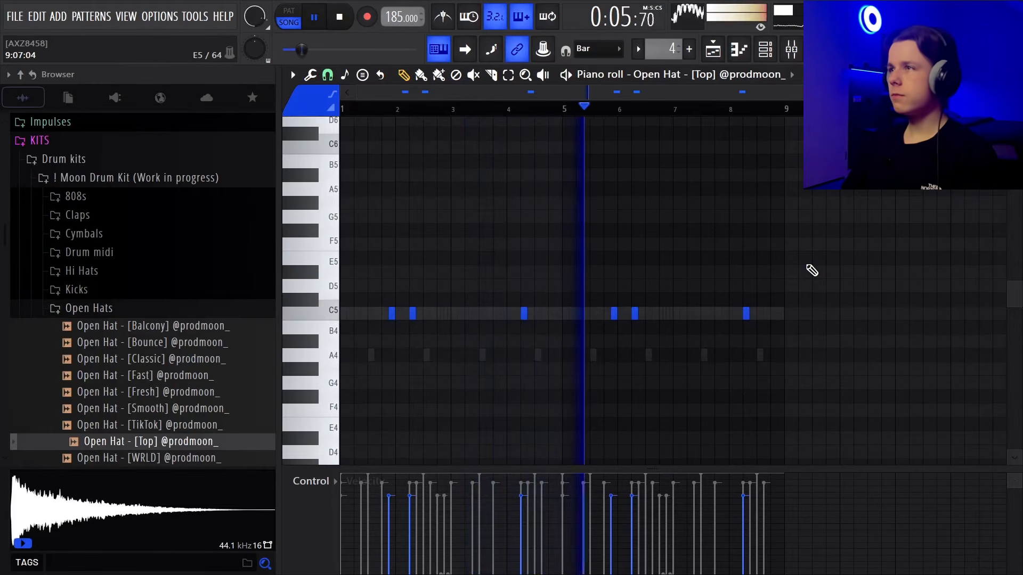
Step: Load Perc - [Robotic] as a new channel and place a C5 note near the end of bar 3
{"action": "left_click", "coordinate": [765, 49]}
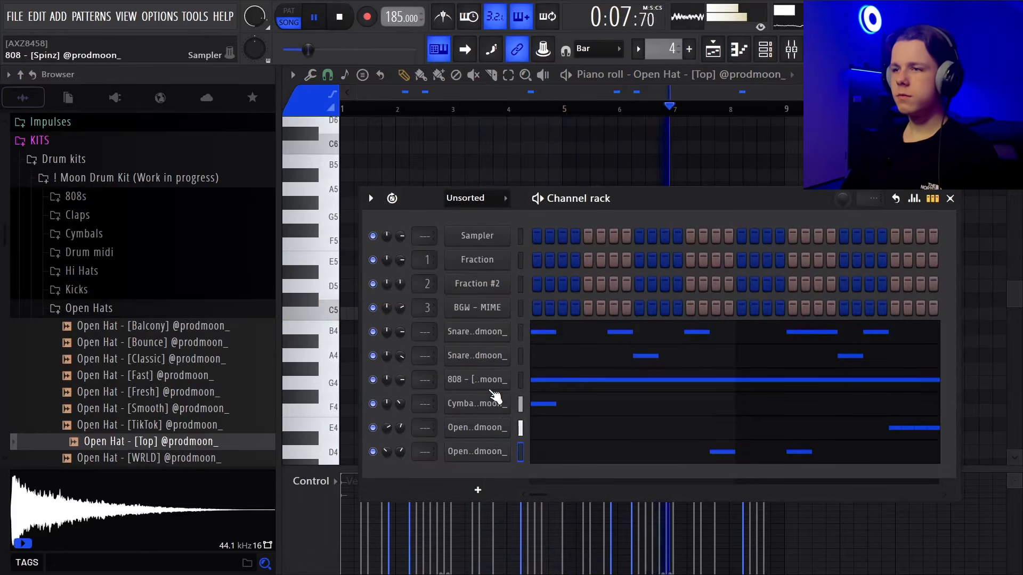
{"action": "left_click", "coordinate": [493, 379]}
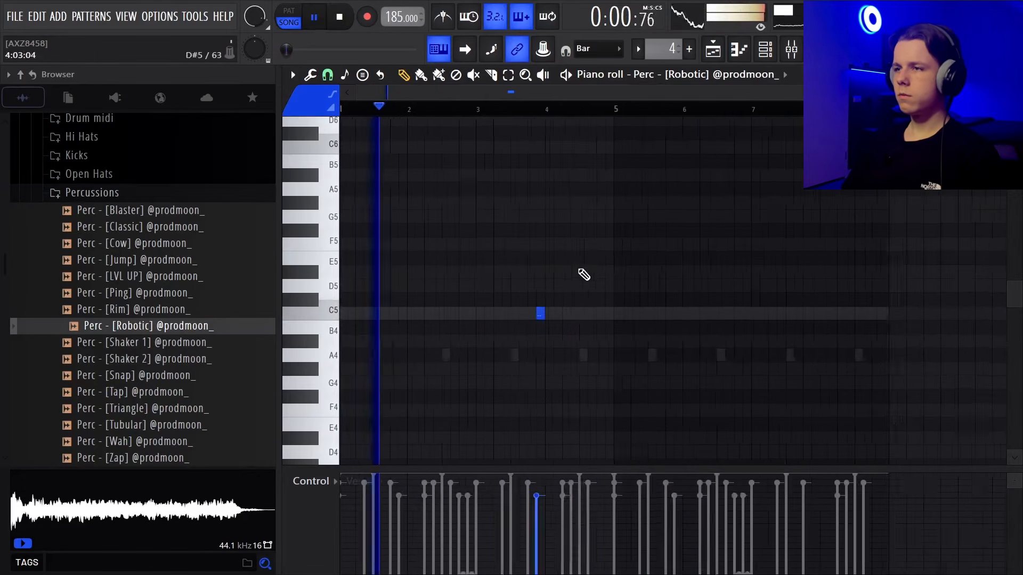
{"action": "scroll", "coordinate": [584, 275], "scroll_direction": "down", "scroll_amount": 1}
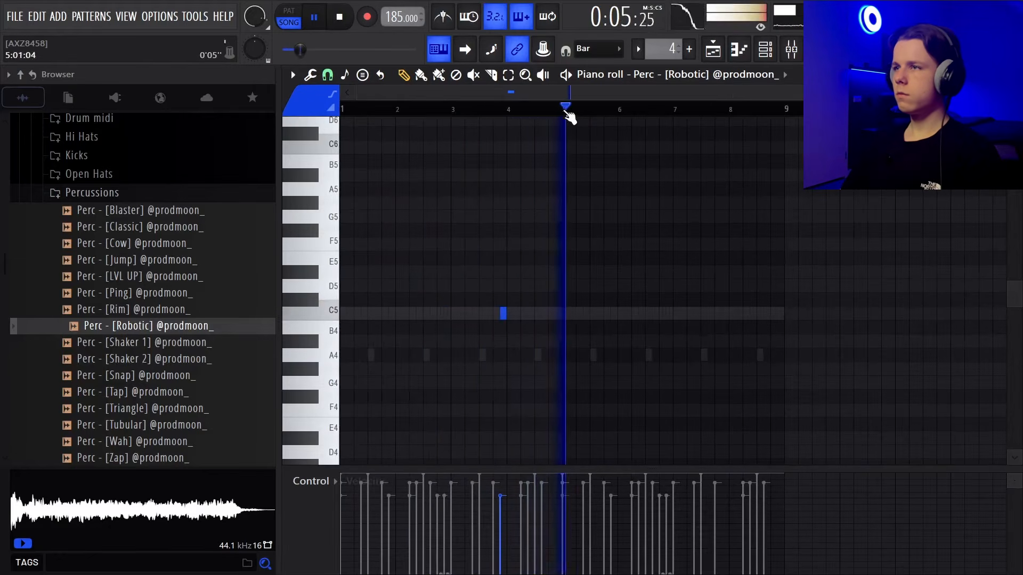
Step: Duplicate the Perc - [Robotic] note four bars further along and hide the channel rack
{"action": "key", "text": "ctrl+a"}
{"action": "key", "text": "ctrl+b"}
{"action": "key", "text": "ctrl+d"}
{"action": "left_click", "coordinate": [765, 49]}
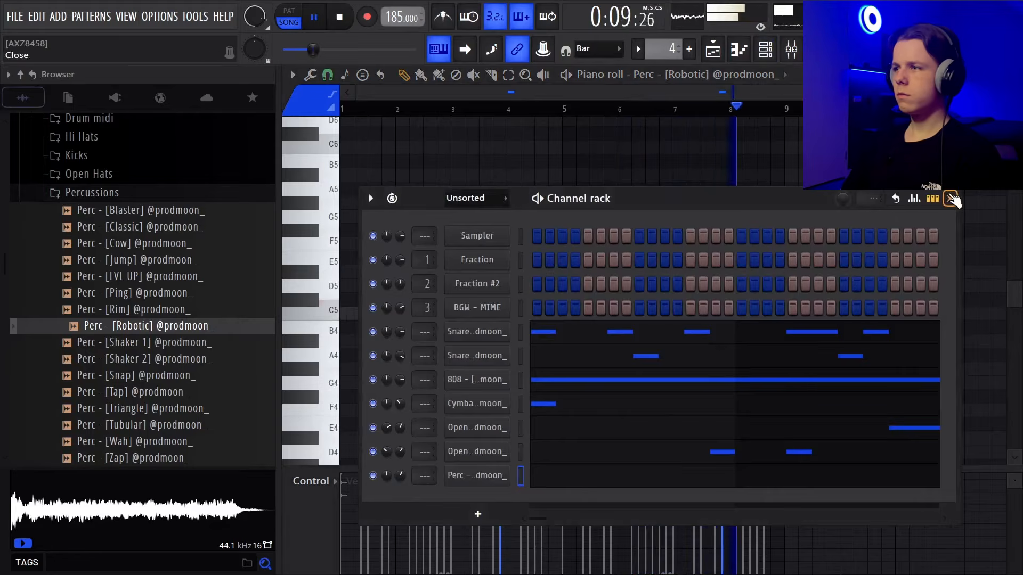
{"action": "key", "text": "F6"}
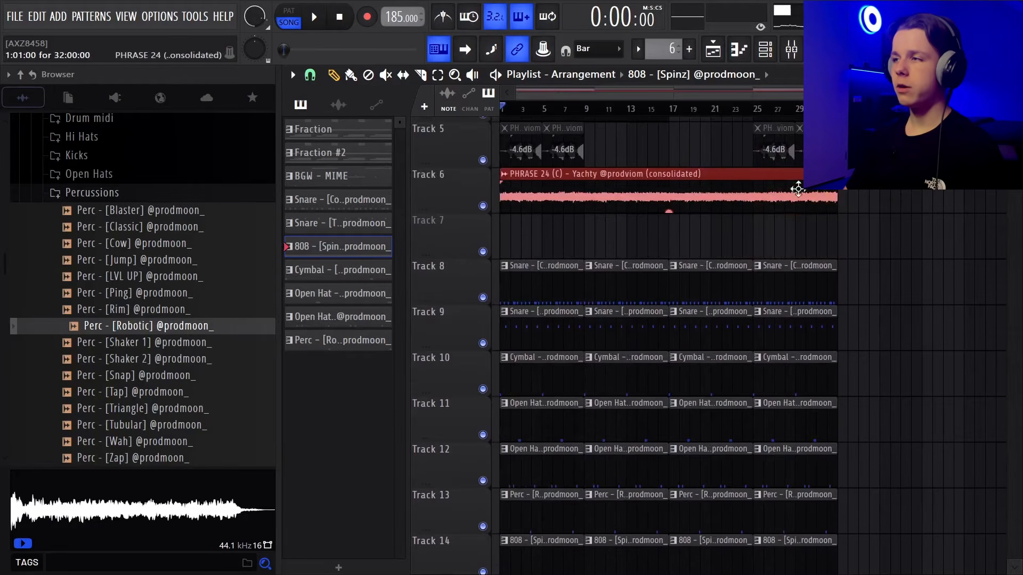
{"action": "scroll", "coordinate": [869, 294], "scroll_direction": "down", "scroll_amount": 1}
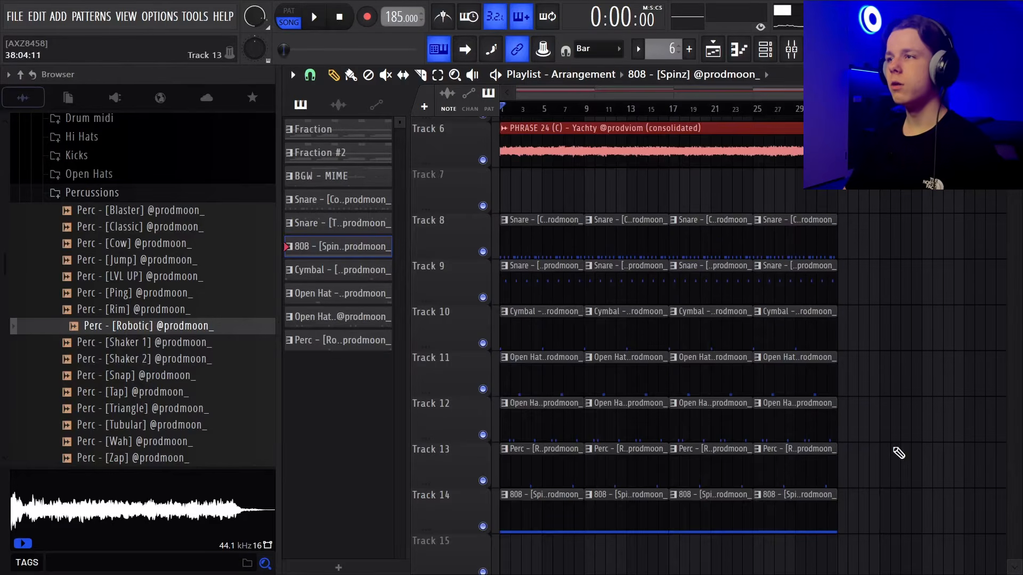
{"action": "scroll", "coordinate": [885, 437], "scroll_direction": "up", "scroll_amount": 1}
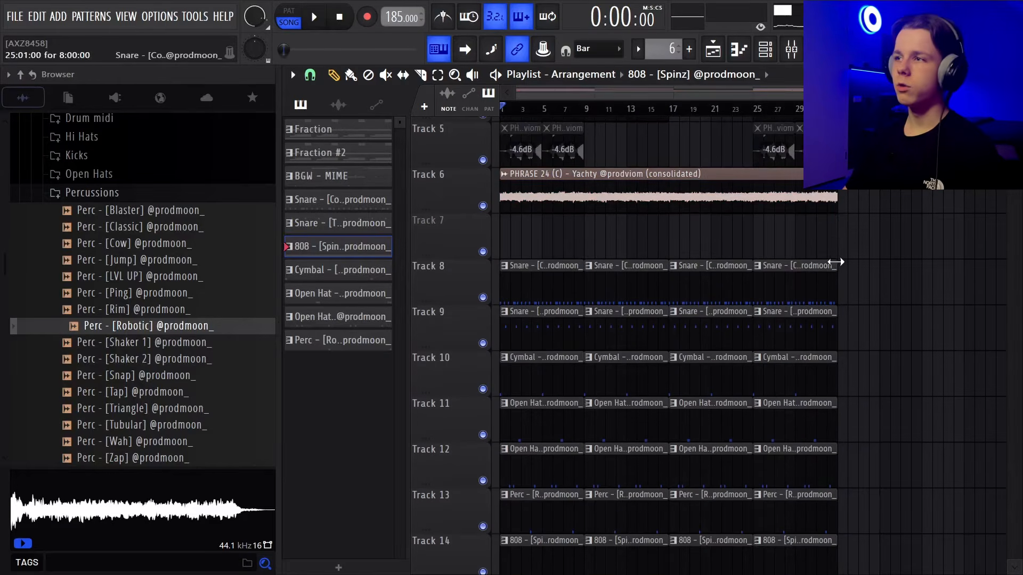
{"action": "scroll", "coordinate": [708, 176], "scroll_direction": "down", "scroll_amount": 1}
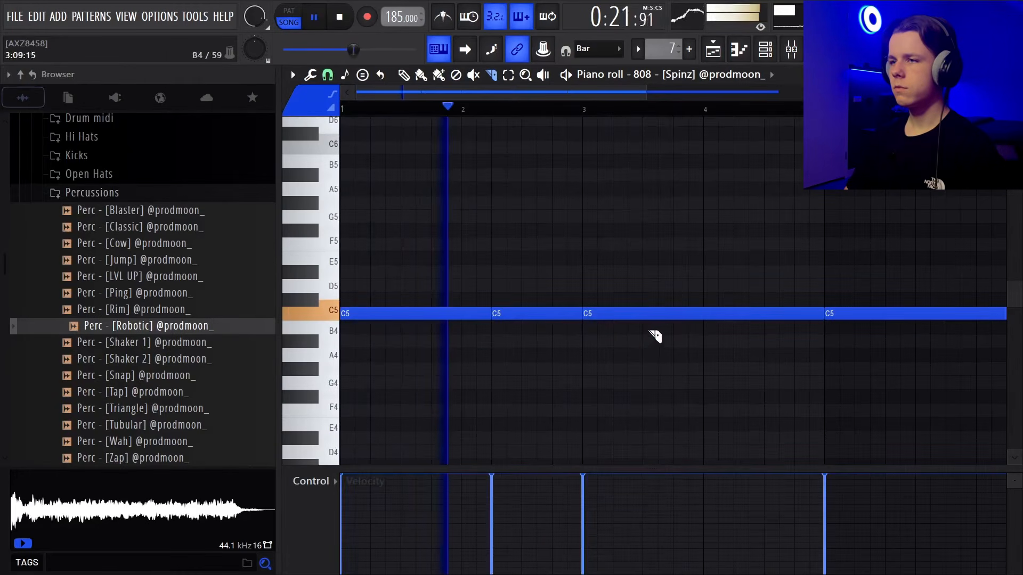
Step: Slice the 808 - [Spinz] note that starts at bar 3 at two points within bar 4
{"action": "left_click", "coordinate": [743, 314]}
{"action": "left_click", "coordinate": [783, 312]}
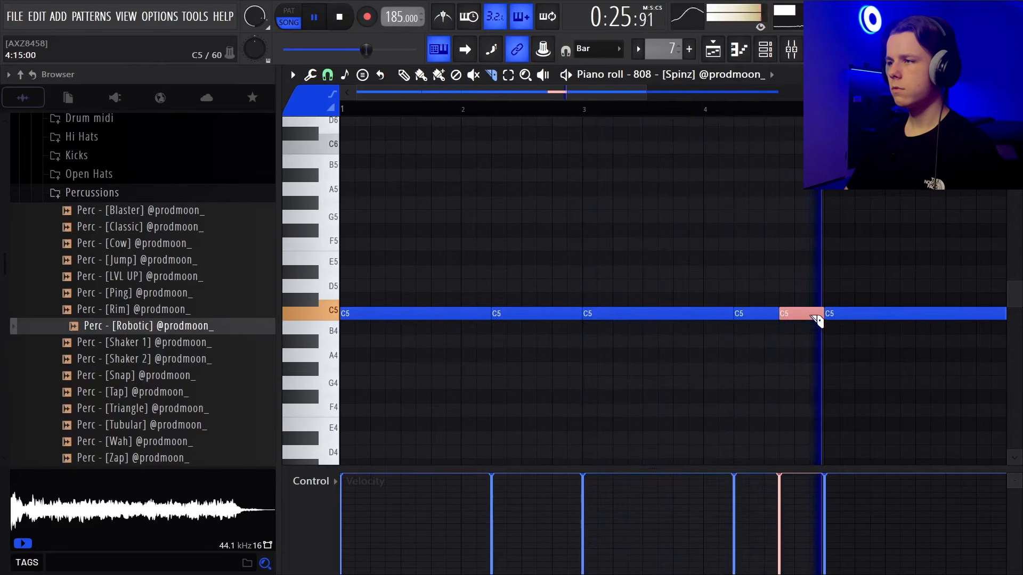
{"action": "key", "text": "ctrl+z"}
{"action": "key", "text": "ctrl+z"}
{"action": "scroll", "coordinate": [777, 356], "scroll_direction": "down", "scroll_amount": 1}
{"action": "scroll", "coordinate": [783, 361], "scroll_direction": "down", "scroll_amount": 1}
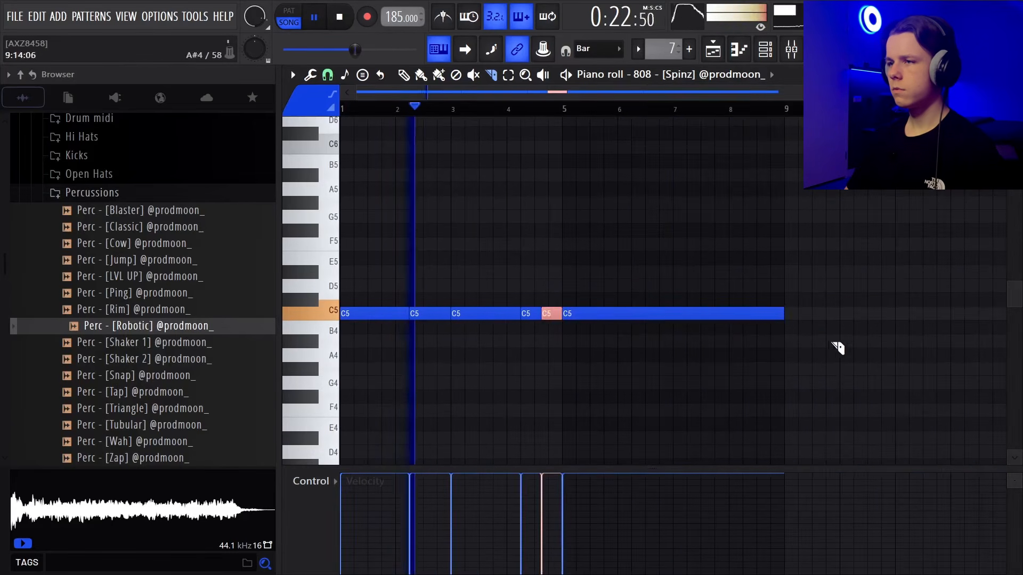
Step: Replace the long 808 note at bar 5 with a duplicate of the sliced first four bars and return to the Draw tool
{"action": "right_click", "coordinate": [644, 313]}
{"action": "key", "text": "ctrl+b"}
{"action": "key", "text": "ctrl+d"}
{"action": "left_click", "coordinate": [405, 75]}
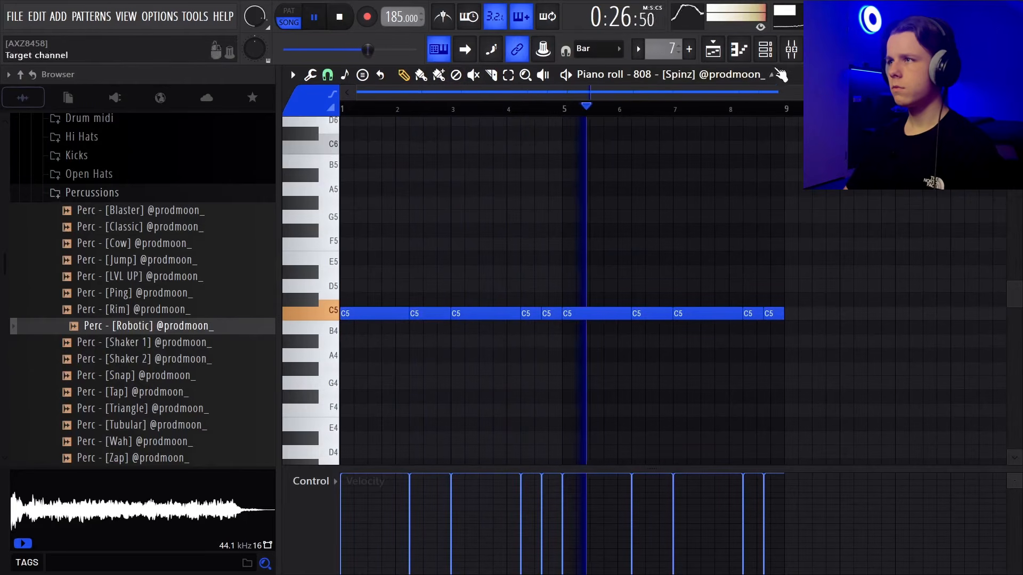
Step: Lower the 808 - [Spinz] mixer track volume to -0.6 dB and close the mixer
{"action": "left_click", "coordinate": [792, 50]}
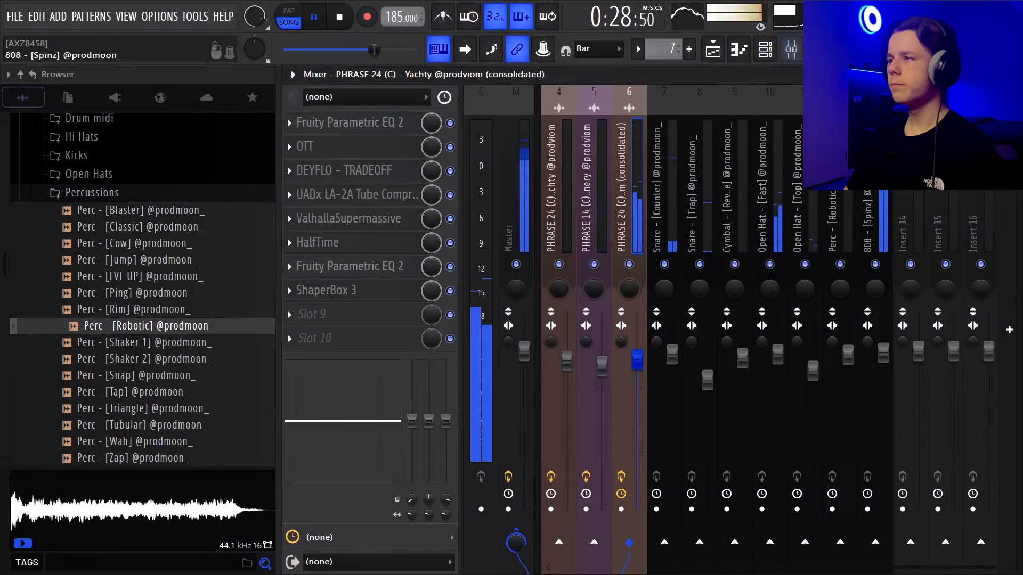
{"action": "left_click", "coordinate": [883, 353]}
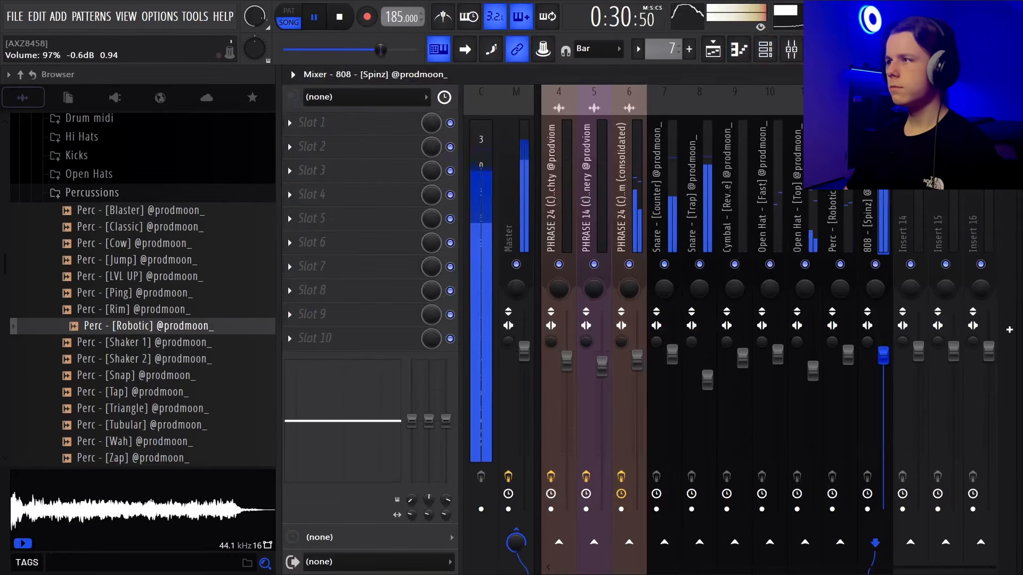
{"action": "left_click", "coordinate": [1011, 74]}
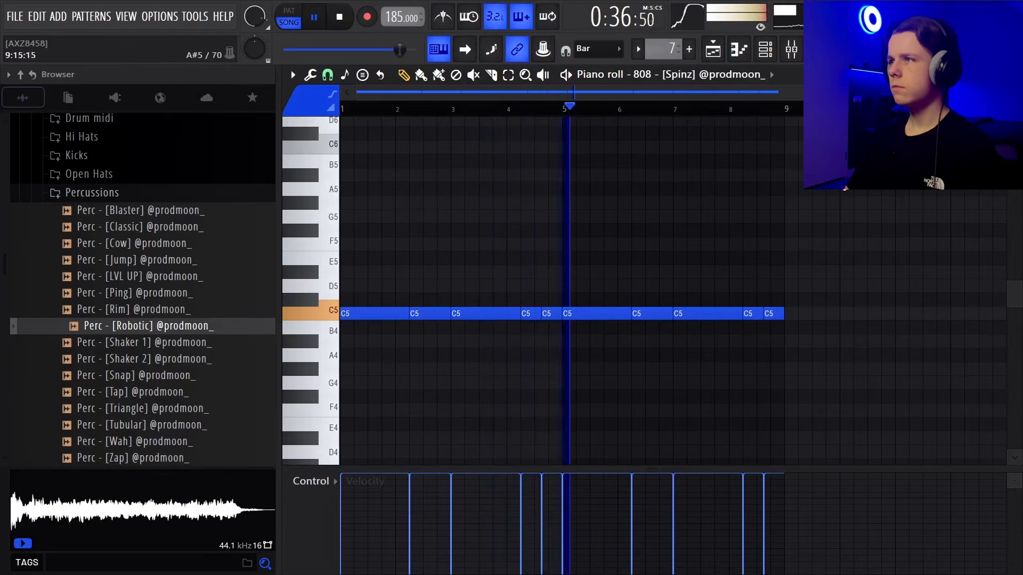
Step: Examine the effect chain on the consolidated PHRASE 24 (C) - Yachty mixer track
{"action": "left_click", "coordinate": [791, 49]}
{"action": "left_click", "coordinate": [630, 308]}
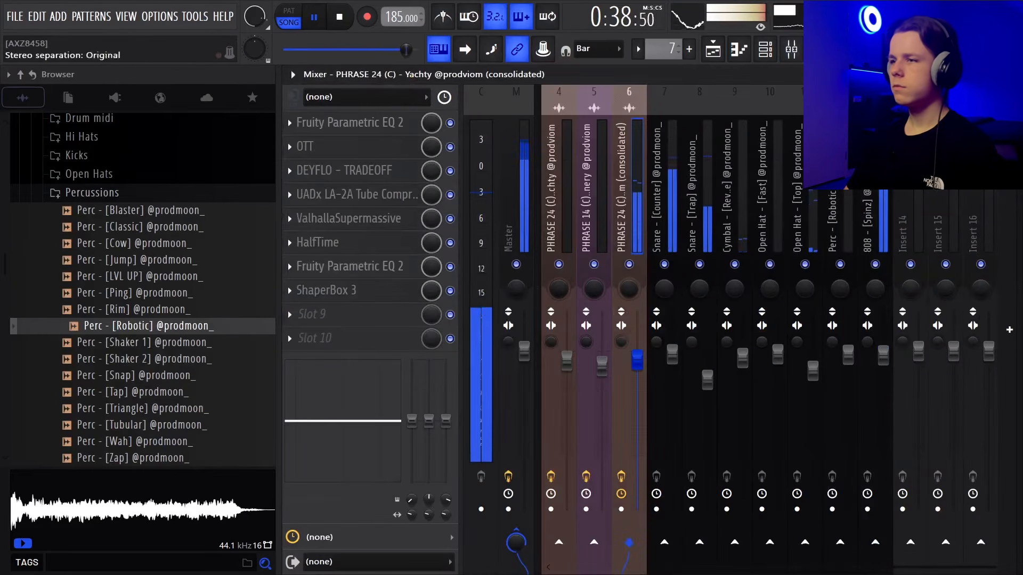
{"action": "key", "text": "F9"}
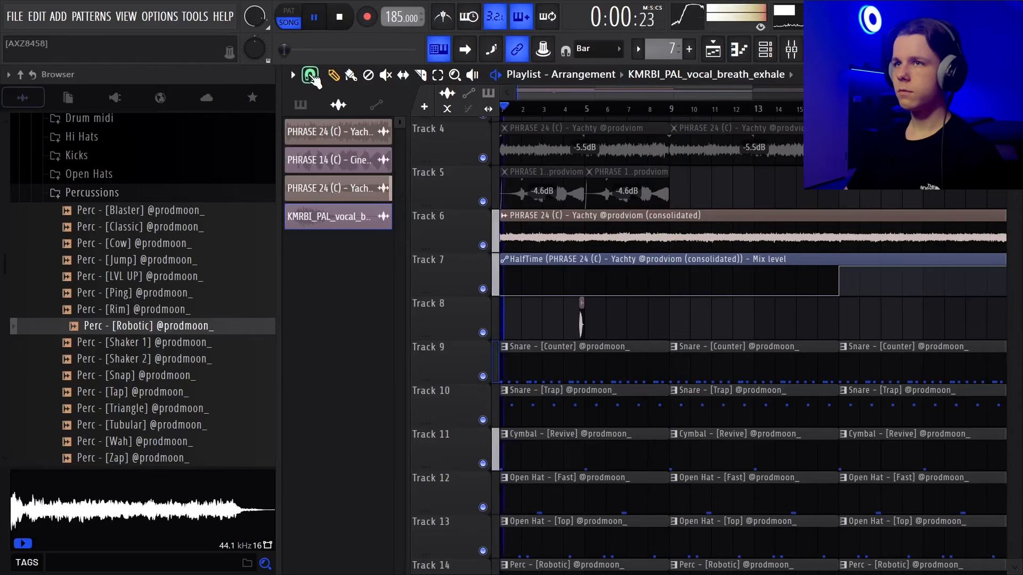
Step: Place a second KMRBI_PAL_vocal_breath_exhale clip on Track 8 just before bar 9
{"action": "left_click", "coordinate": [528, 306]}
{"action": "scroll", "coordinate": [594, 326], "scroll_direction": "up", "scroll_amount": 4}
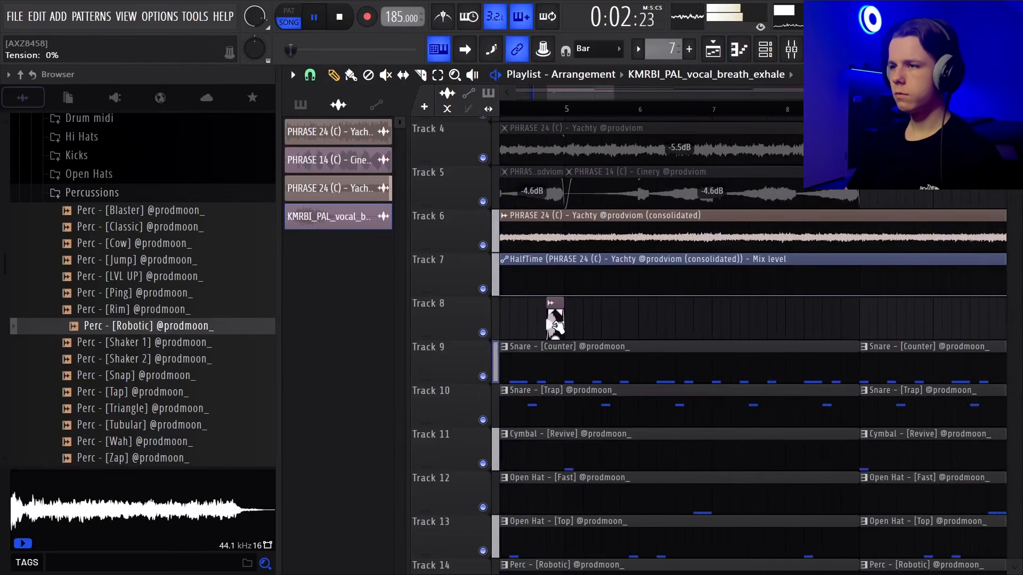
{"action": "left_click", "coordinate": [852, 330]}
{"action": "scroll", "coordinate": [602, 352], "scroll_direction": "down", "scroll_amount": 3}
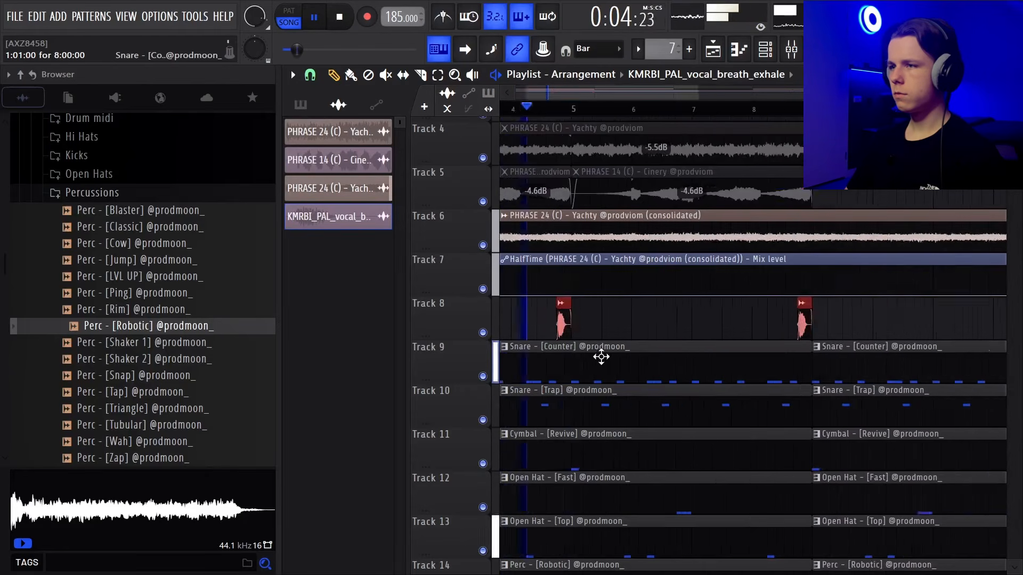
{"action": "scroll", "coordinate": [687, 330], "scroll_direction": "up", "scroll_amount": 3}
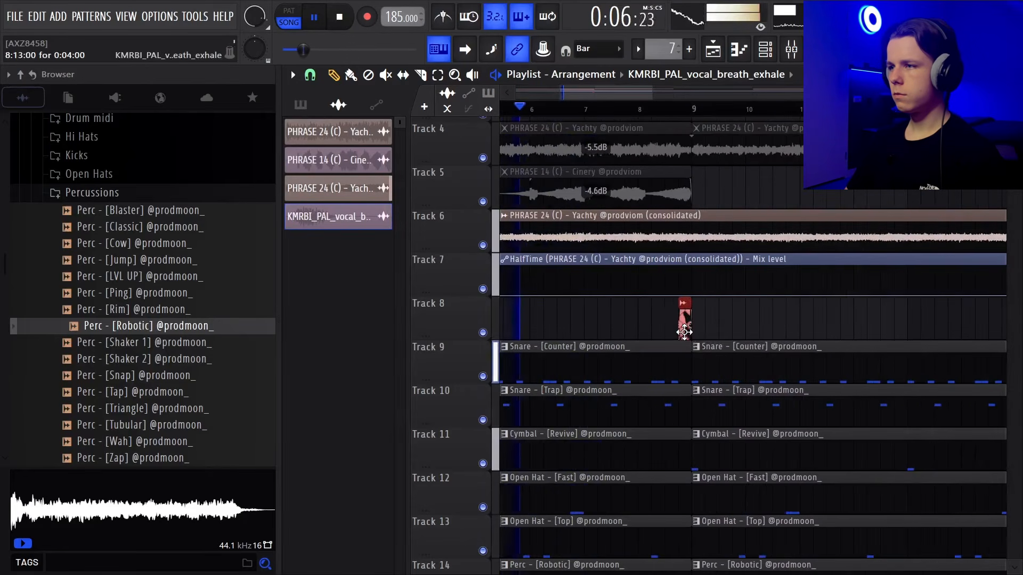
Step: Repeat the breath exhale clip on Track 8 every four bars, from just before bar 13 up to bar 33
{"action": "left_click_drag", "start_coordinate": [981, 331], "coordinate": [583, 335]}
{"action": "scroll", "coordinate": [938, 345], "scroll_direction": "down", "scroll_amount": 3}
{"action": "scroll", "coordinate": [589, 338], "scroll_direction": "up", "scroll_amount": 3}
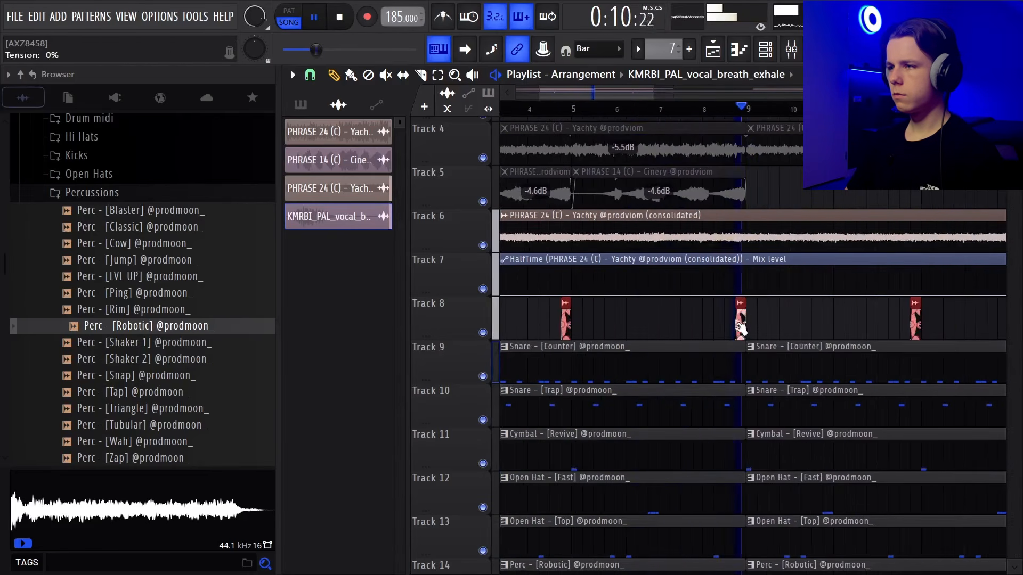
{"action": "left_click_drag", "start_coordinate": [953, 333], "coordinate": [887, 337]}
{"action": "scroll", "coordinate": [886, 337], "scroll_direction": "down", "scroll_amount": 4}
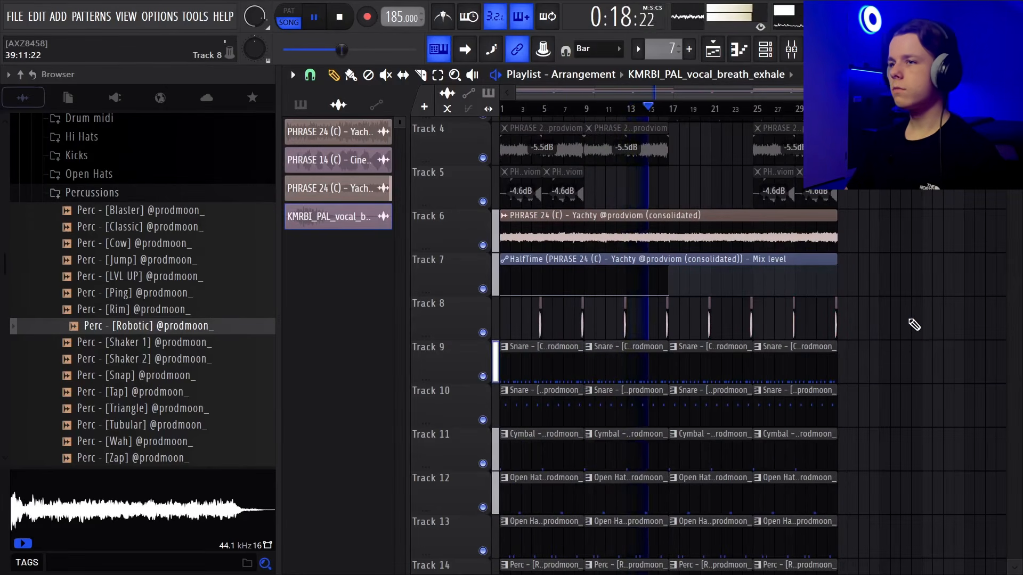
{"action": "scroll", "coordinate": [914, 325], "scroll_direction": "down", "scroll_amount": 2}
{"action": "scroll", "coordinate": [901, 326], "scroll_direction": "up", "scroll_amount": 3}
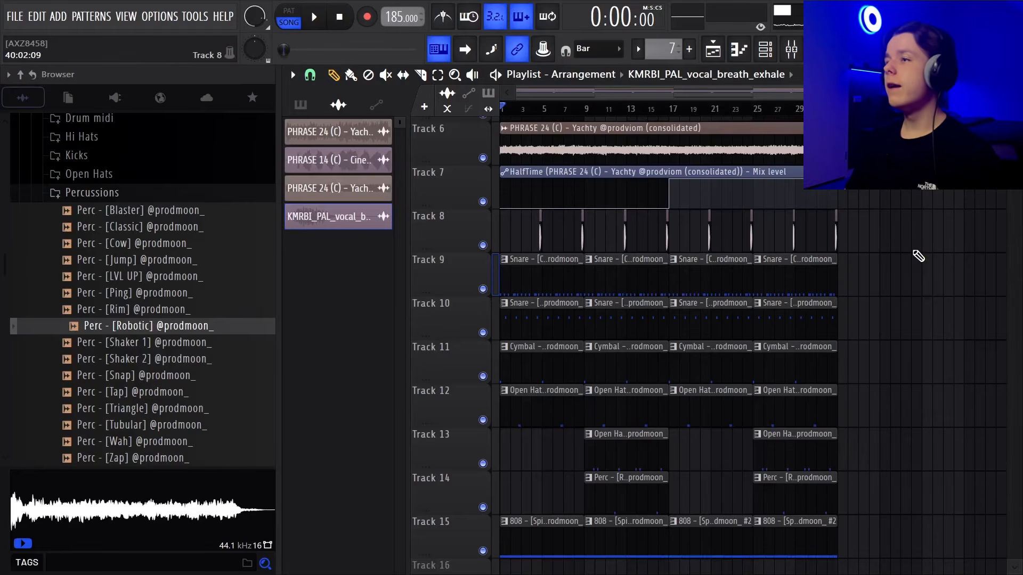
Step: Play the arrangement from bar 1 and review how the melodies, vocal breaths, drums and 808 work together across the playlist
{"action": "scroll", "coordinate": [918, 257], "scroll_direction": "down", "scroll_amount": 1}
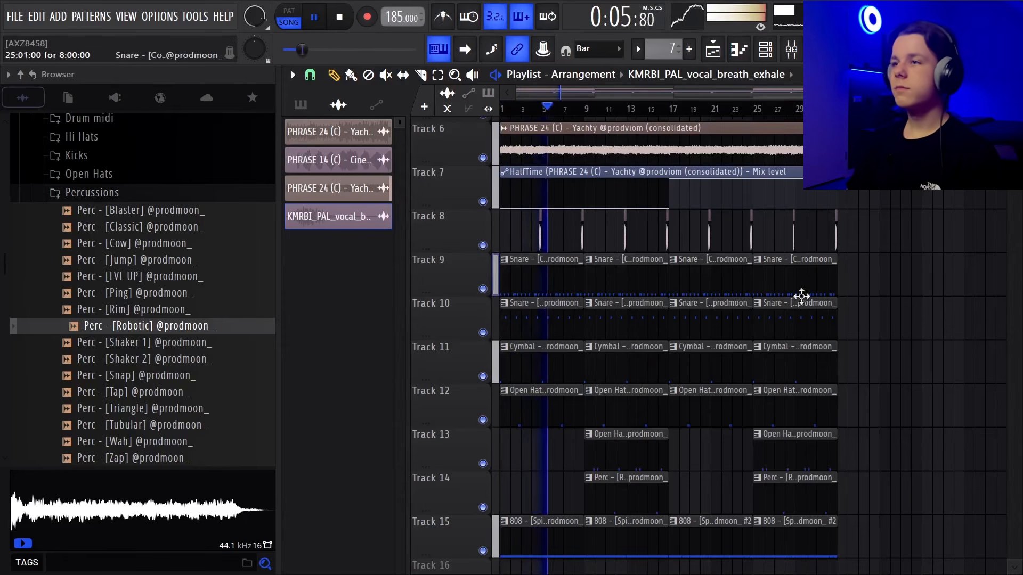
{"action": "scroll", "coordinate": [543, 315], "scroll_direction": "up", "scroll_amount": 3, "text": "ctrl"}
{"action": "scroll", "coordinate": [694, 338], "scroll_direction": "down", "scroll_amount": 3, "text": "ctrl"}
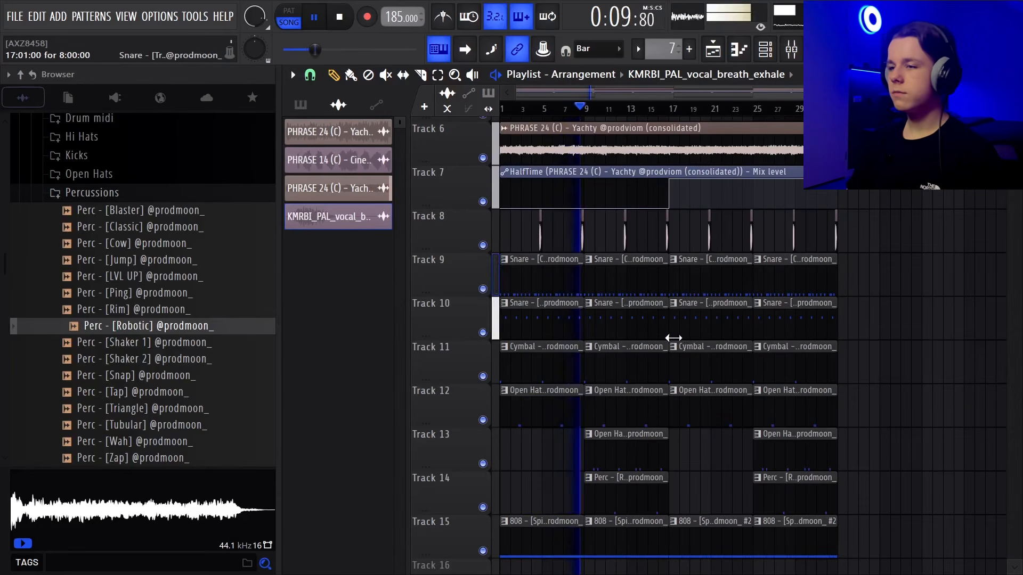
{"action": "scroll", "coordinate": [673, 338], "scroll_direction": "up", "scroll_amount": 1, "text": "ctrl"}
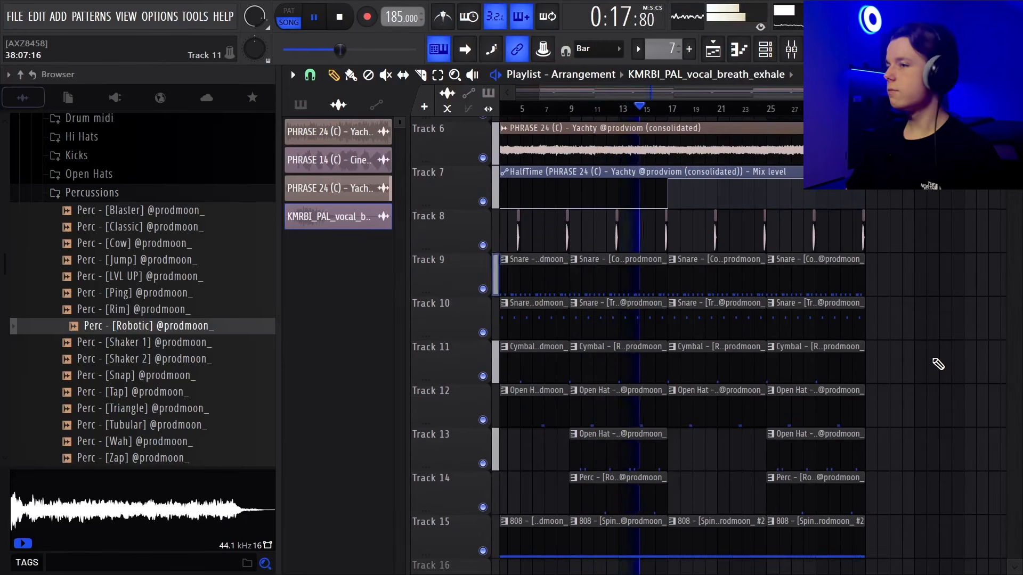
{"action": "scroll", "coordinate": [763, 498], "scroll_direction": "up", "scroll_amount": 1, "text": "ctrl"}
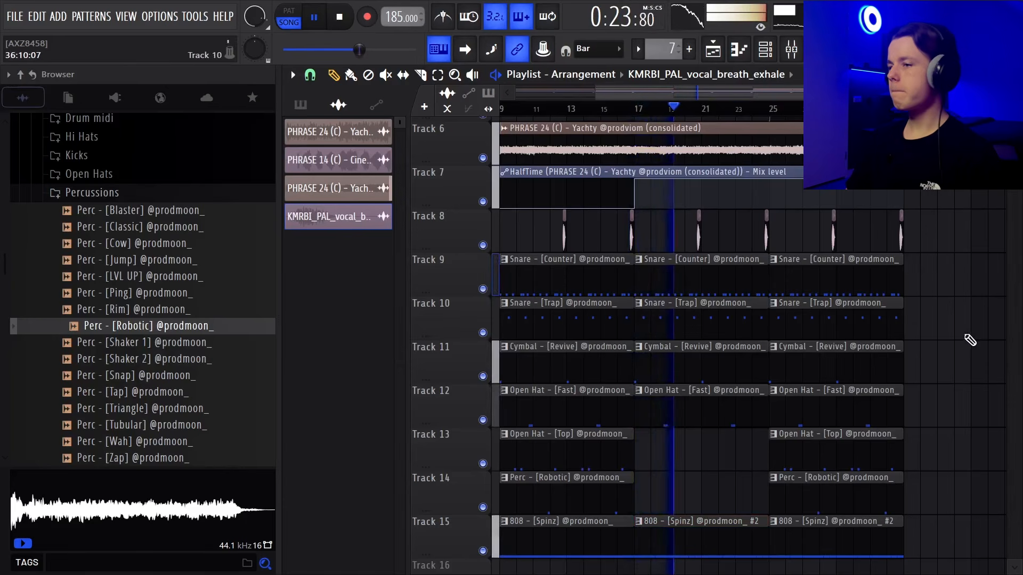
{"action": "scroll", "coordinate": [969, 340], "scroll_direction": "down", "scroll_amount": 2, "text": "ctrl"}
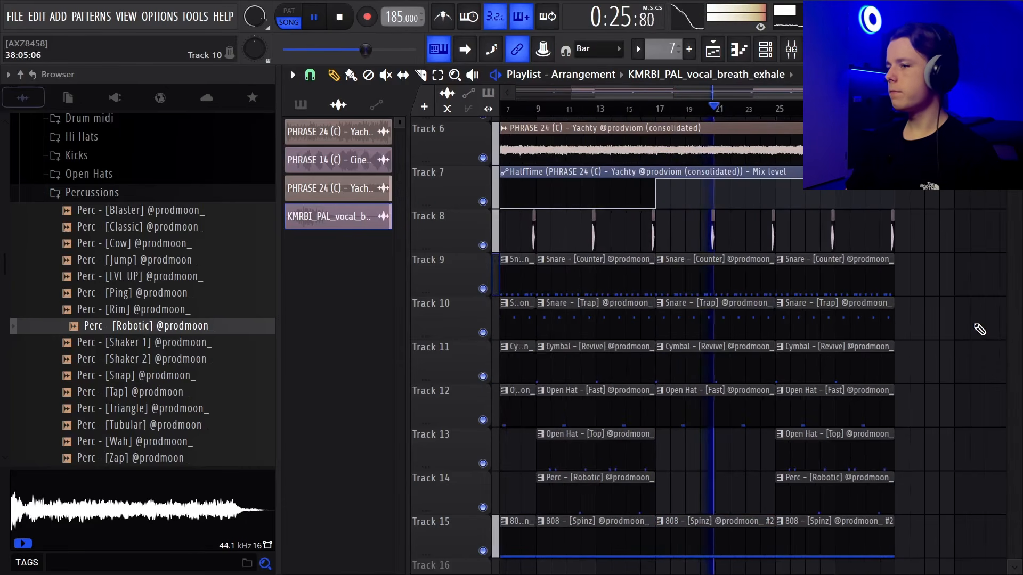
{"action": "scroll", "coordinate": [983, 318], "scroll_direction": "up", "scroll_amount": 1, "text": "ctrl"}
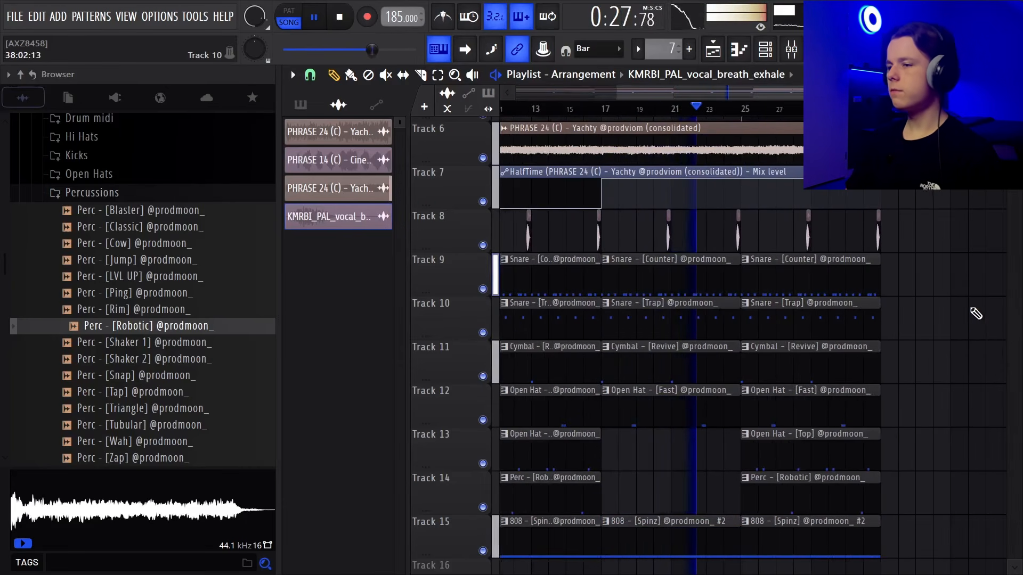
{"action": "scroll", "coordinate": [975, 312], "scroll_direction": "down", "scroll_amount": 2, "text": "ctrl"}
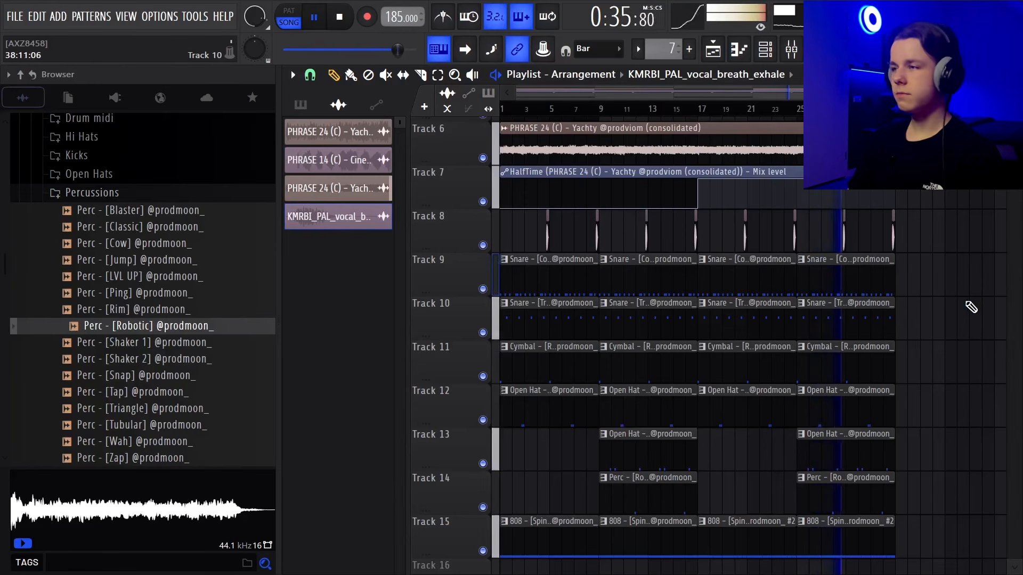
{"action": "scroll", "coordinate": [970, 308], "scroll_direction": "down", "scroll_amount": 1, "text": "ctrl"}
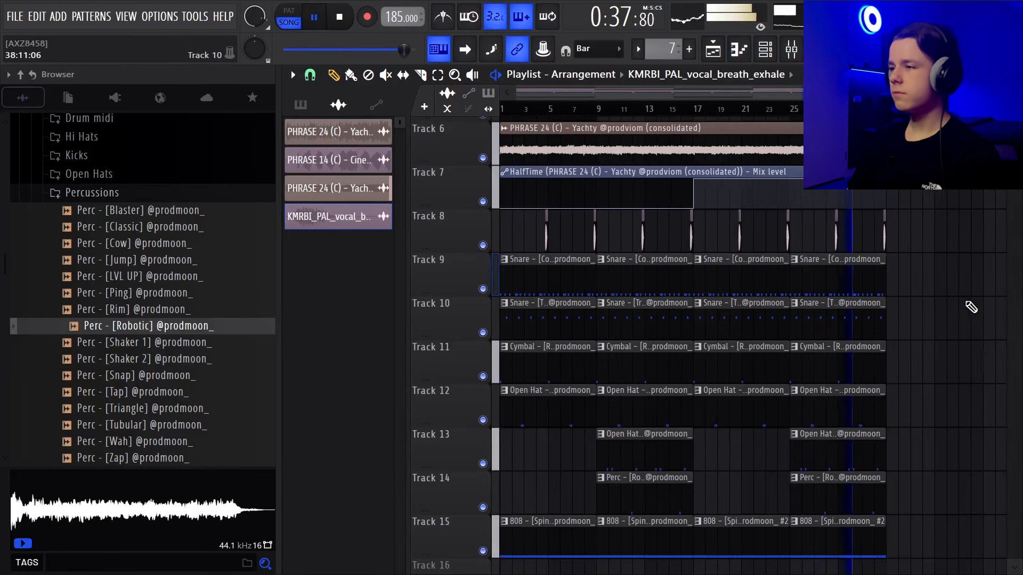